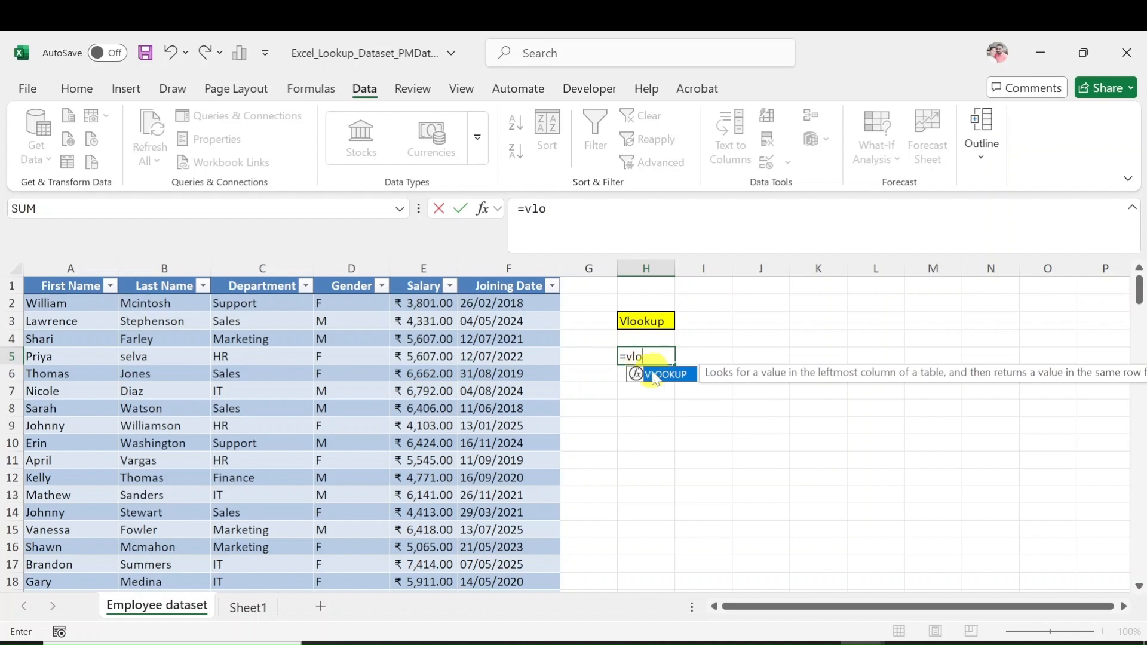
- Complete a VLOOKUP formula in H5 that finds row 5's first name as literal text in A2:C76, returning column 3 with False for exact match
double_click(663, 374)
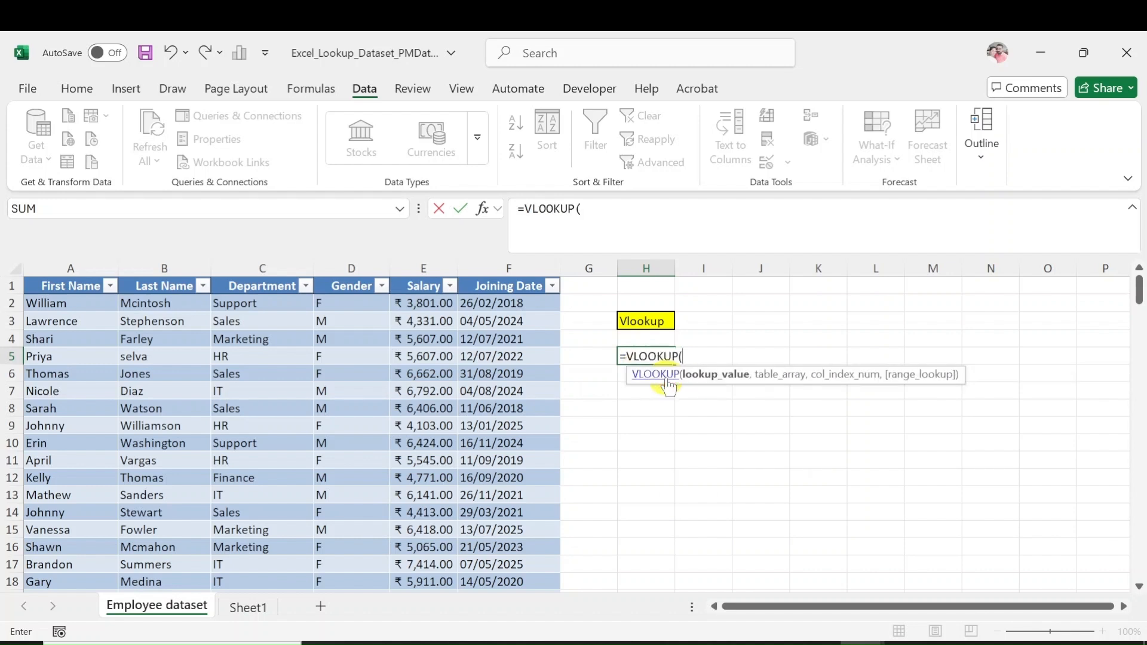
text("Priya",)
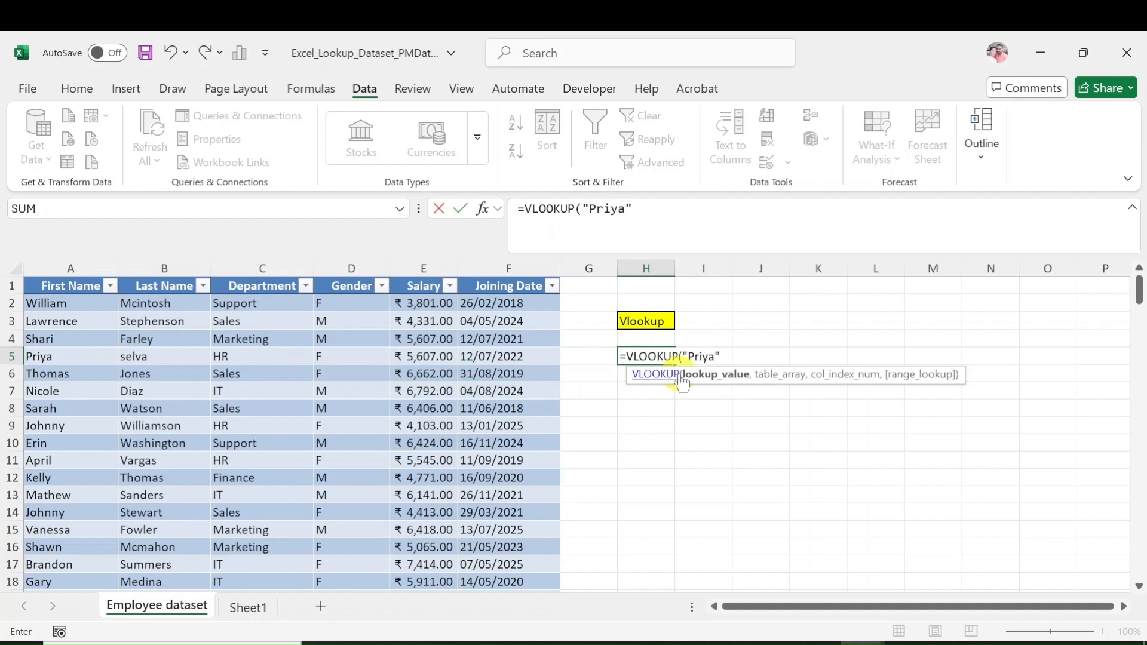
text(A2:C76)
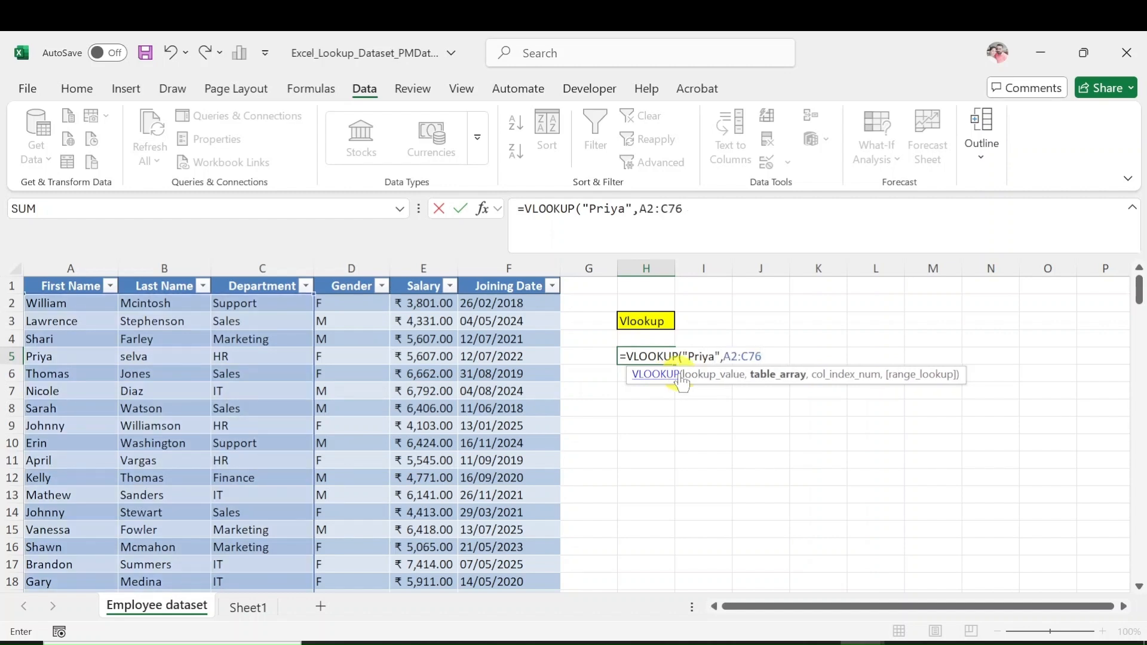
text(,3)
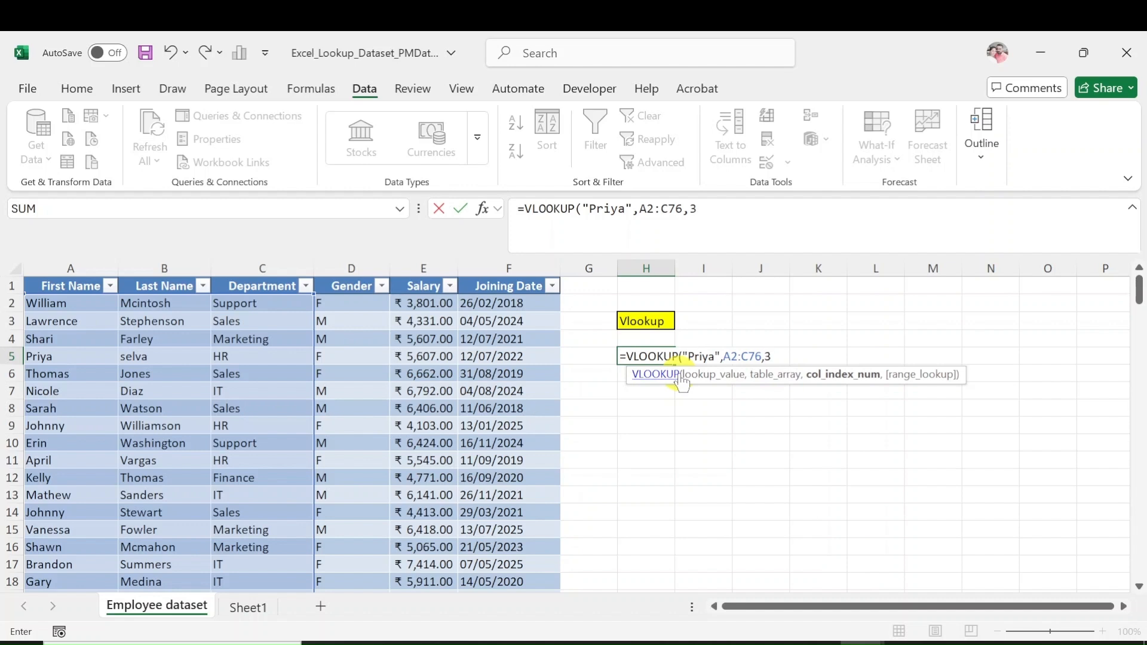
text(,)
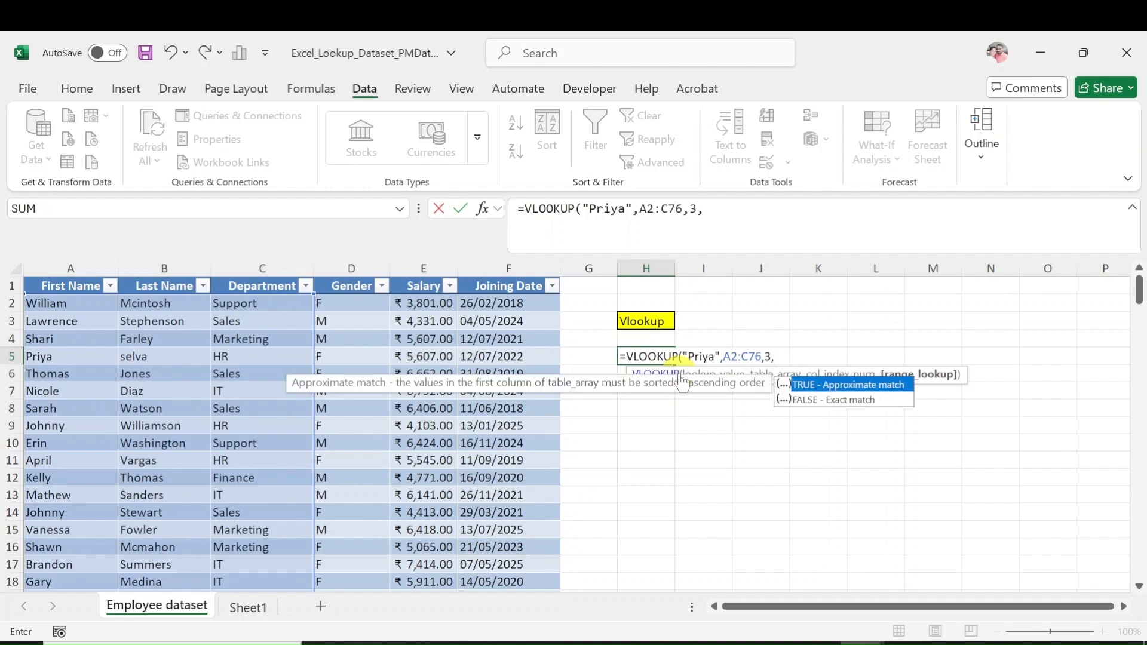
text(Fals)
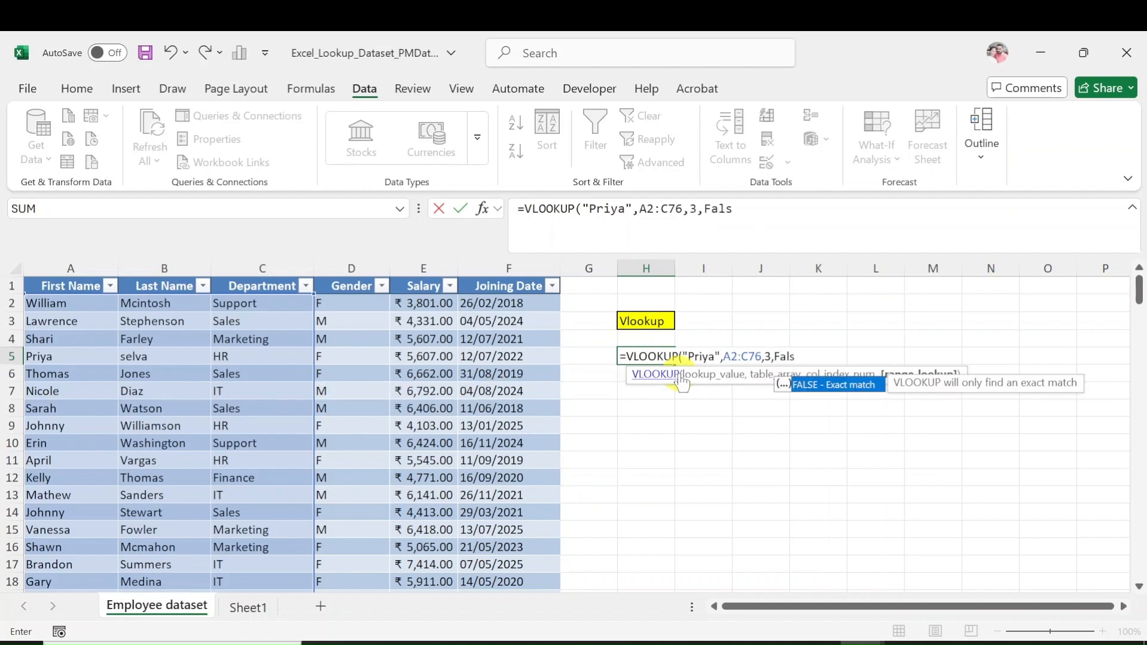
text(e))
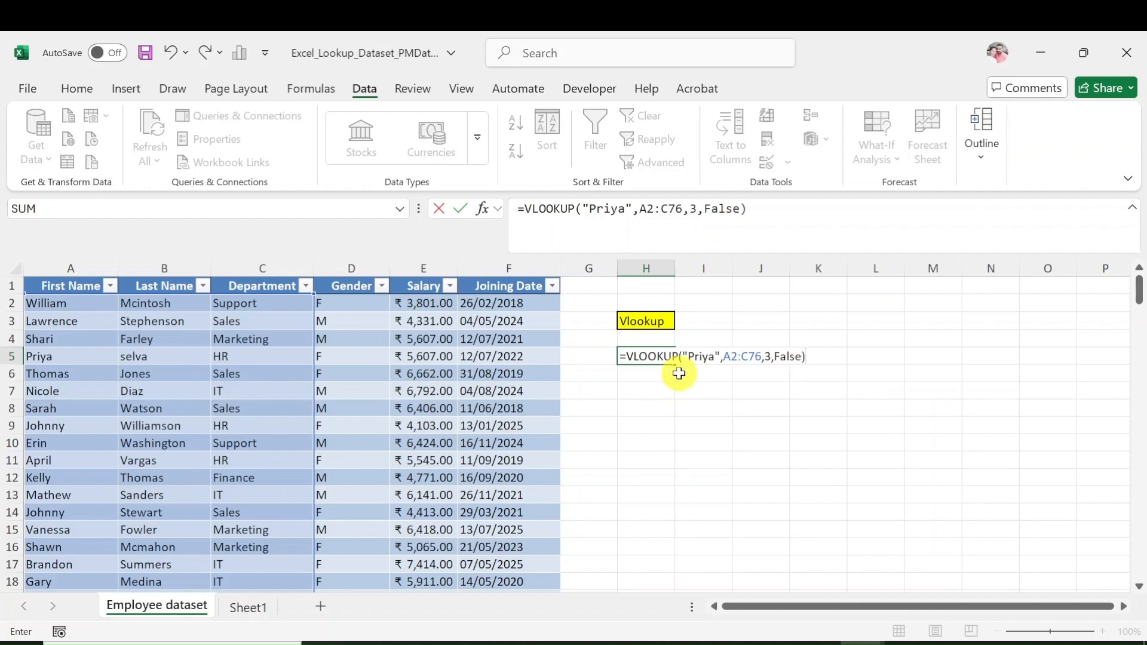
click(770, 209)
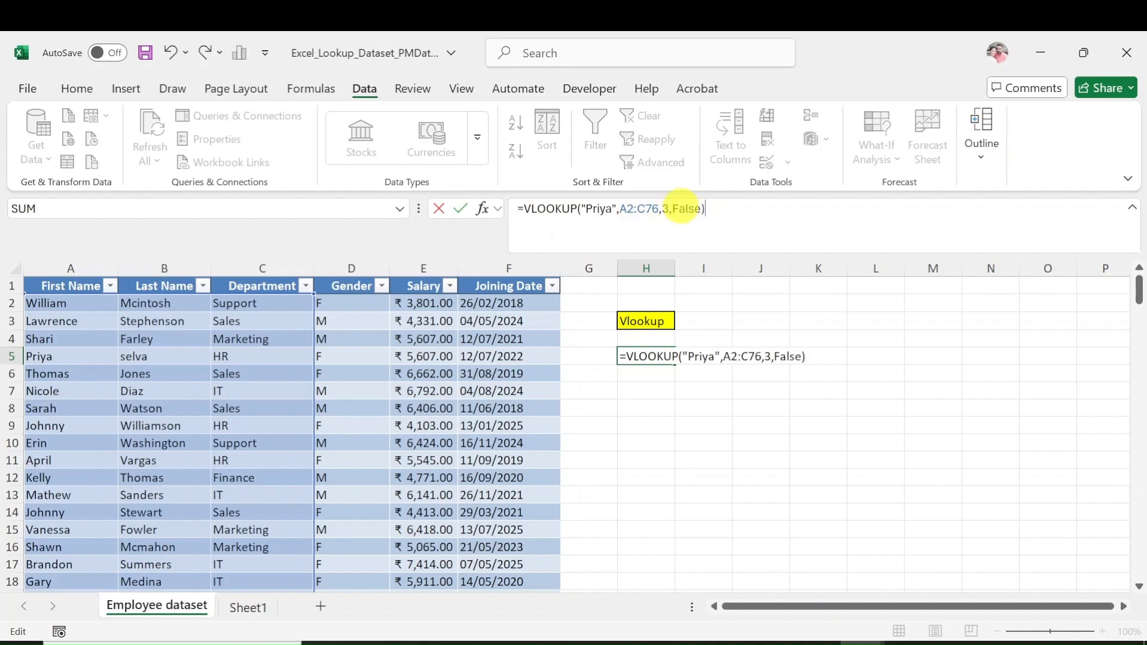
key(Return)
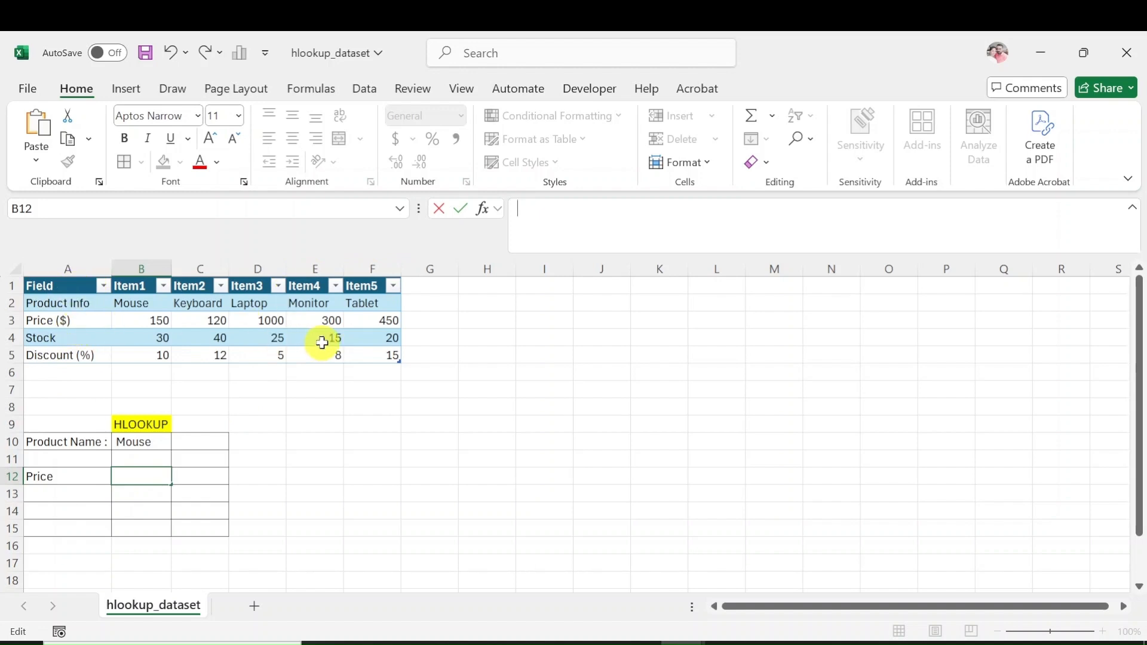
- Enter =hlookup("Mouse",a2:f5,2,False) in the Price cell B12 to fetch the product's price
click(12, 304)
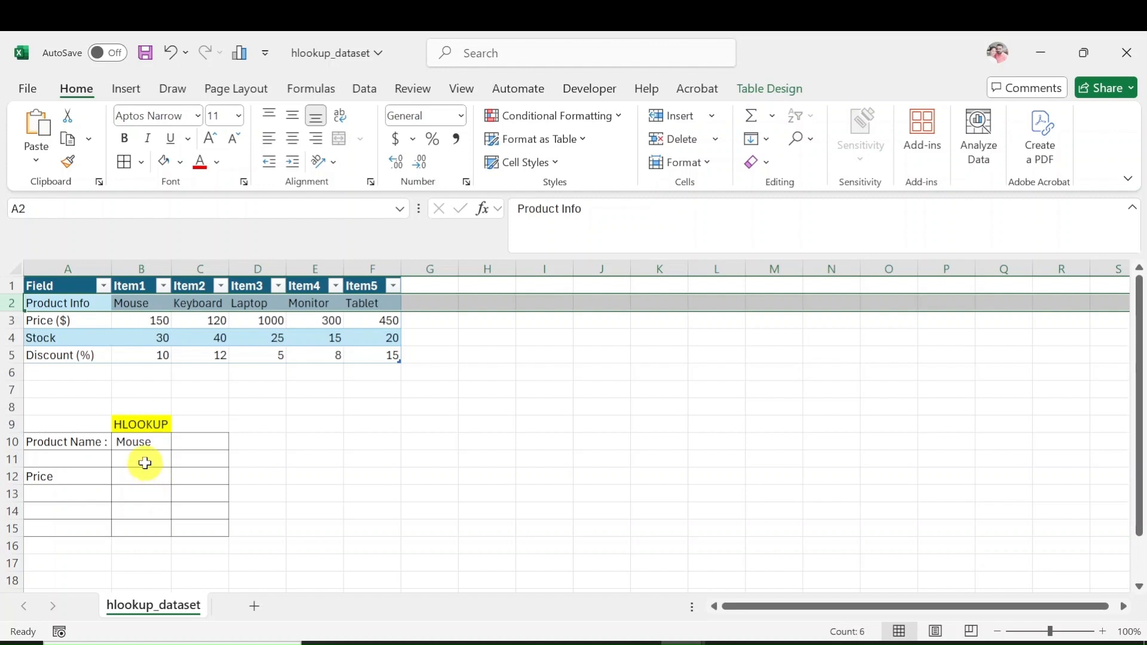
click(144, 474)
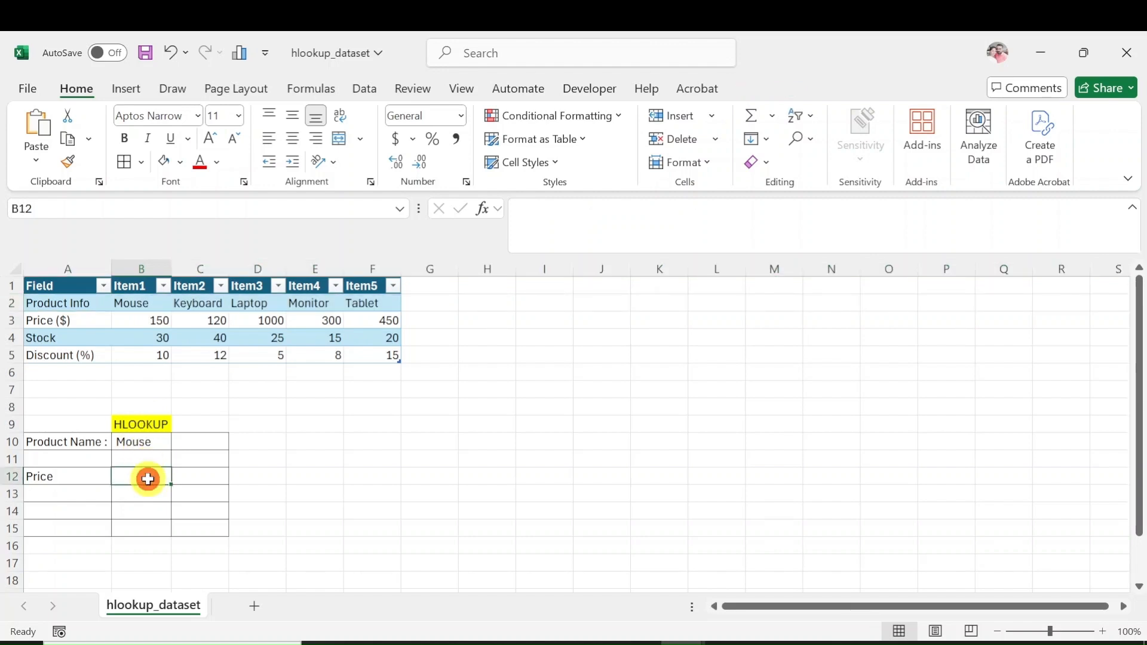
text(=hlookup)
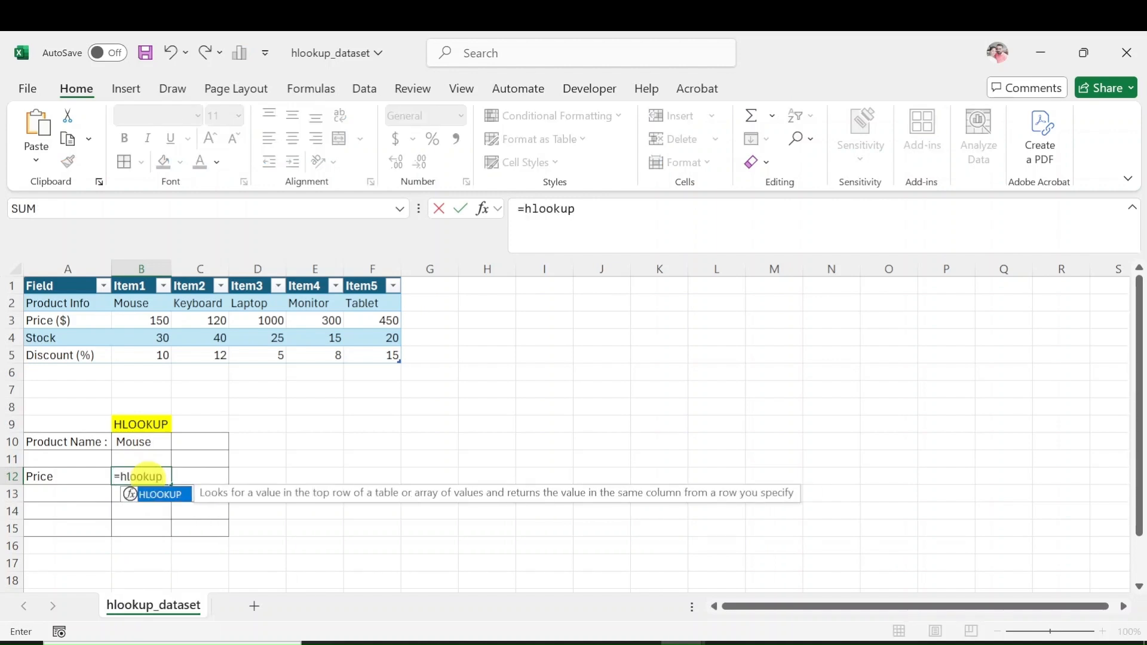
text((")
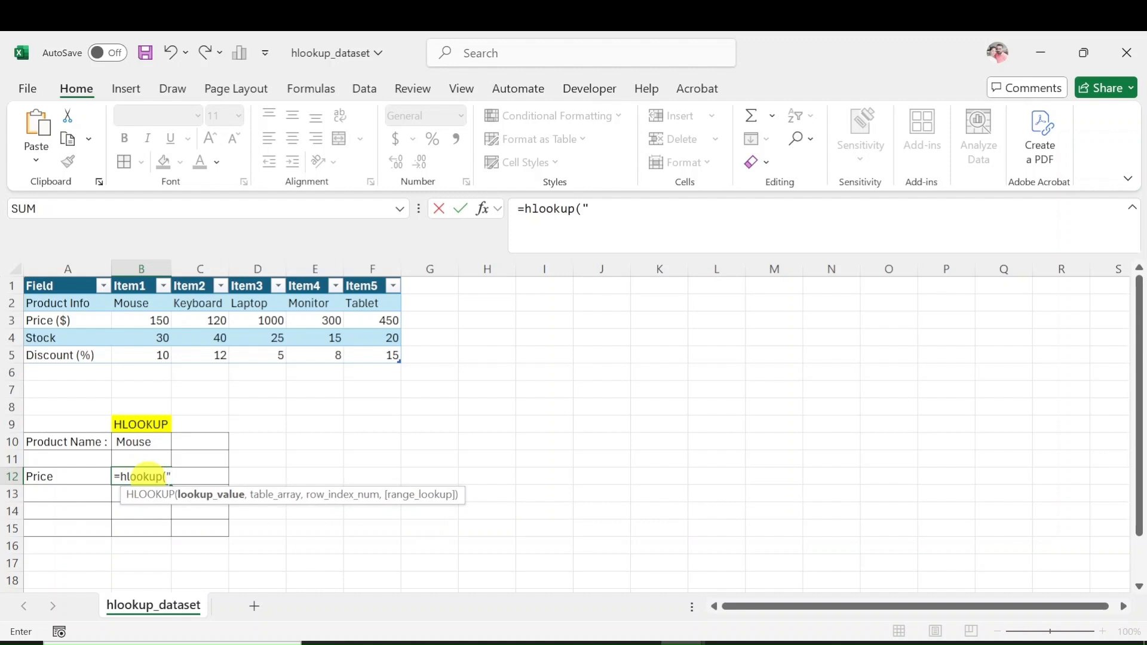
text(Mouse",)
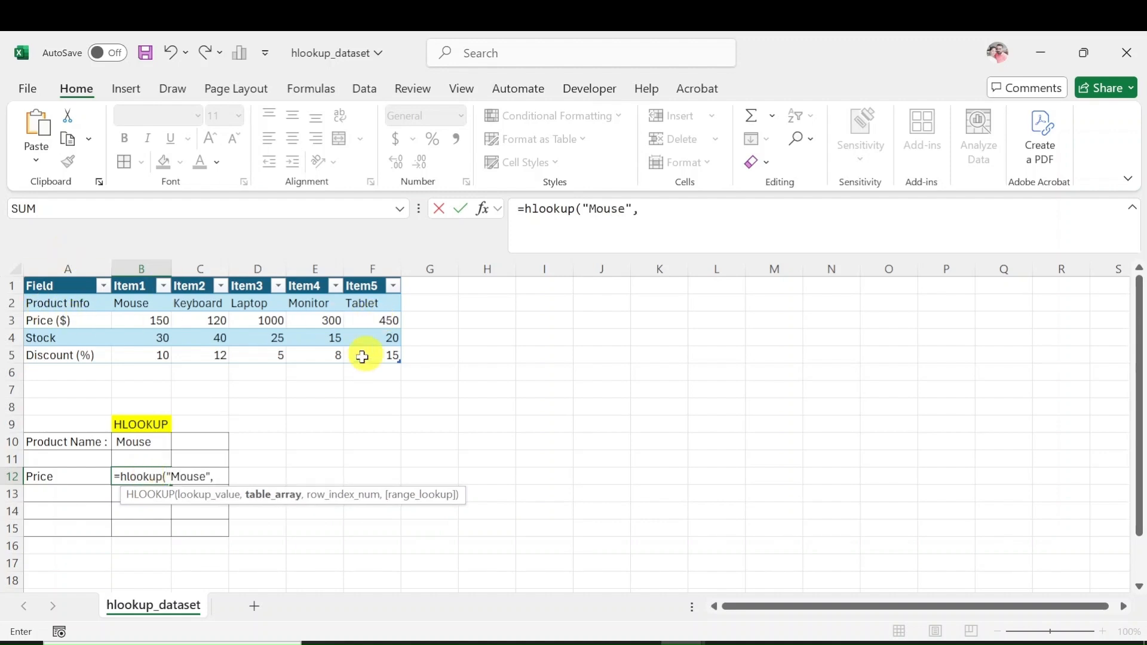
text(a2:)
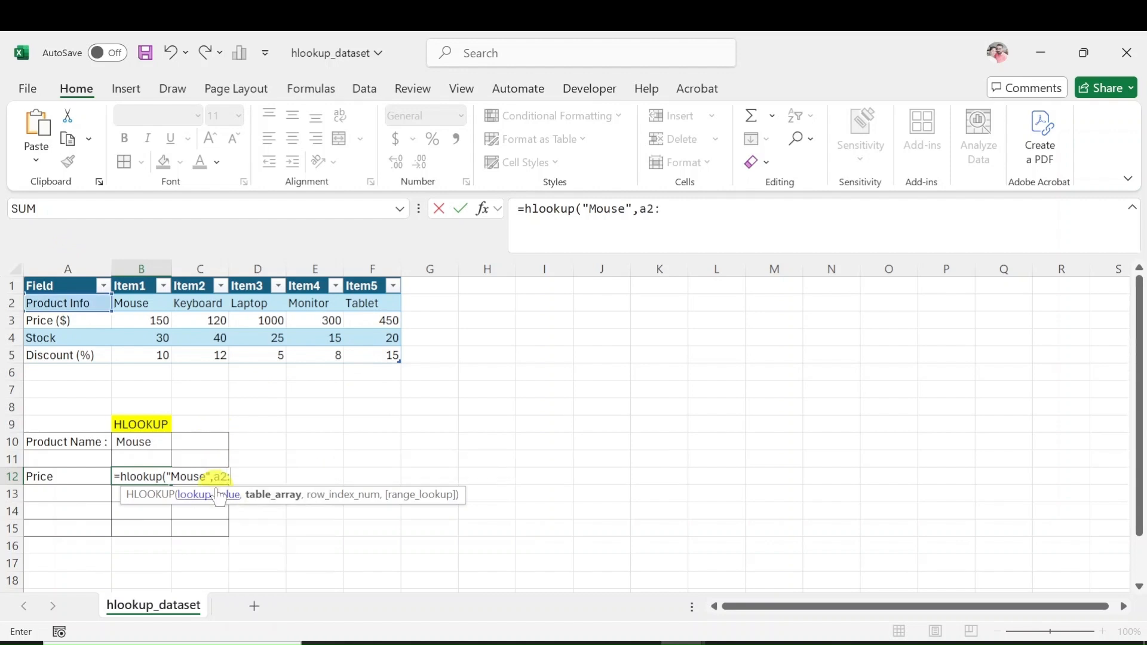
text(f5,)
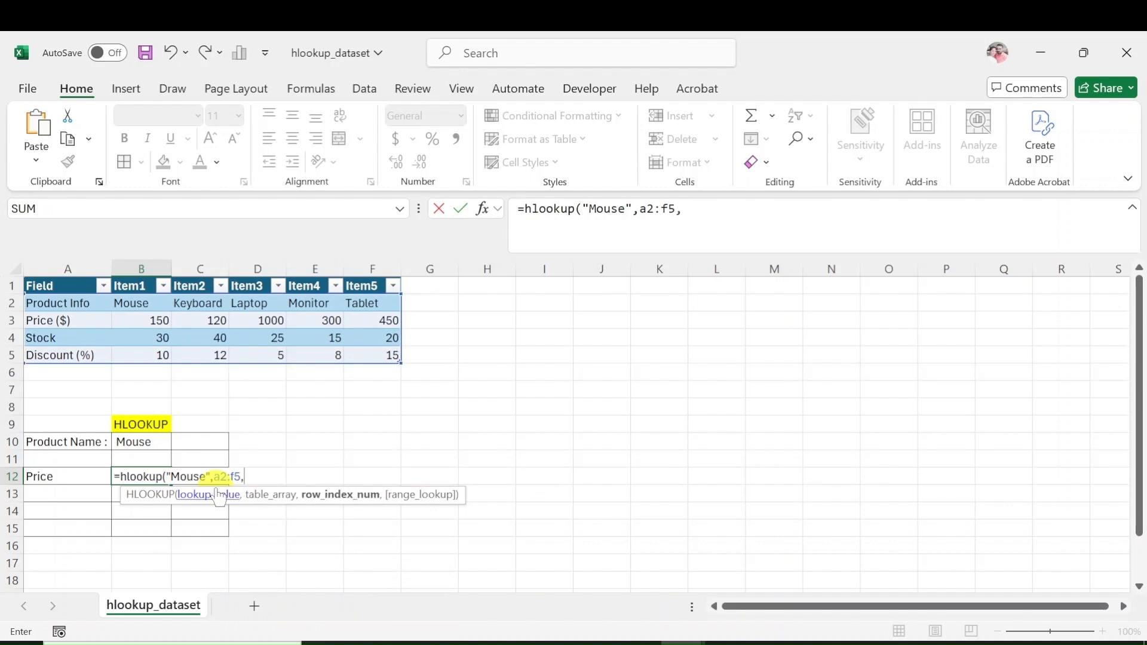
text(2,)
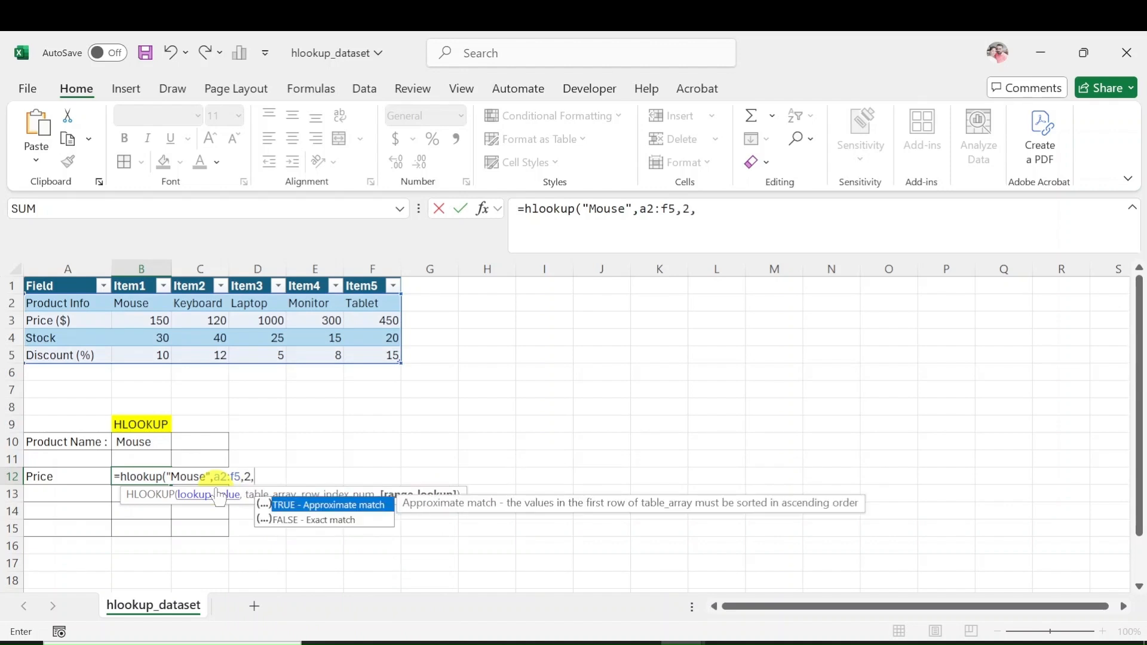
text(False))
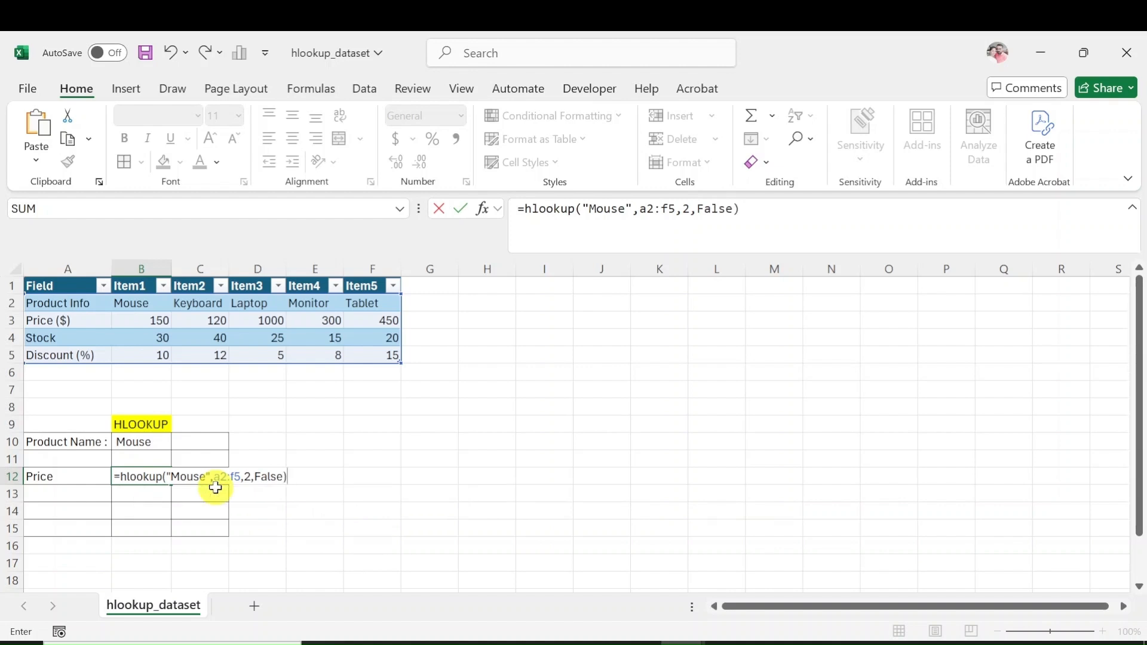
key(Return)
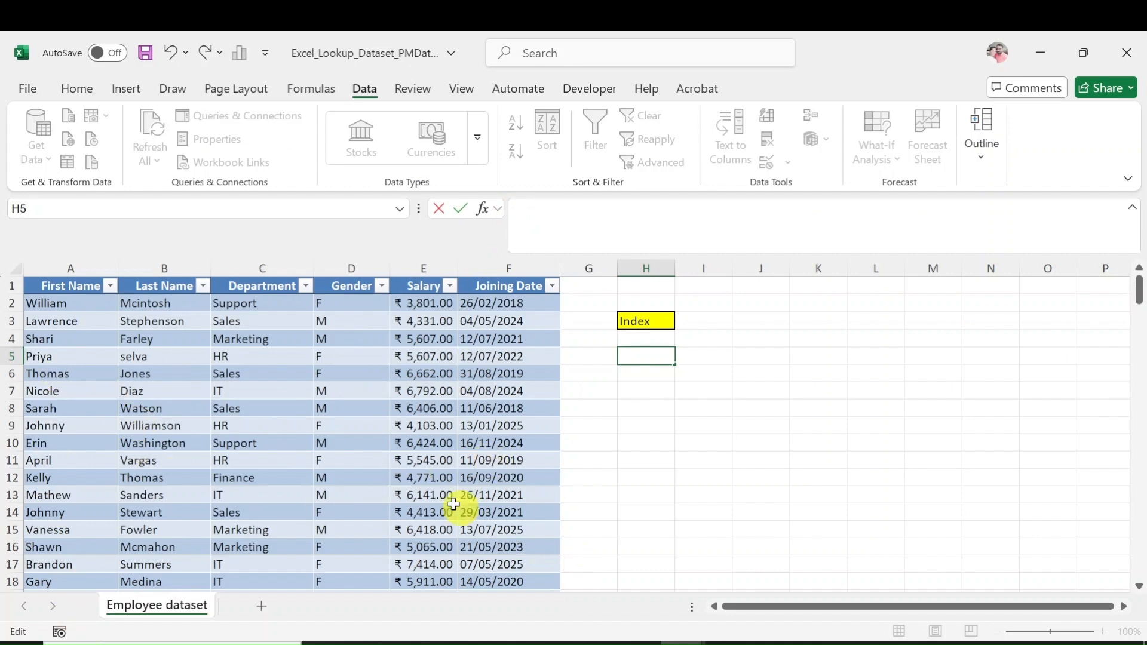
- Enter =index(a2:c60,3,2) in H5 to return the value at row 3, column 2 of the employee range
click(650, 356)
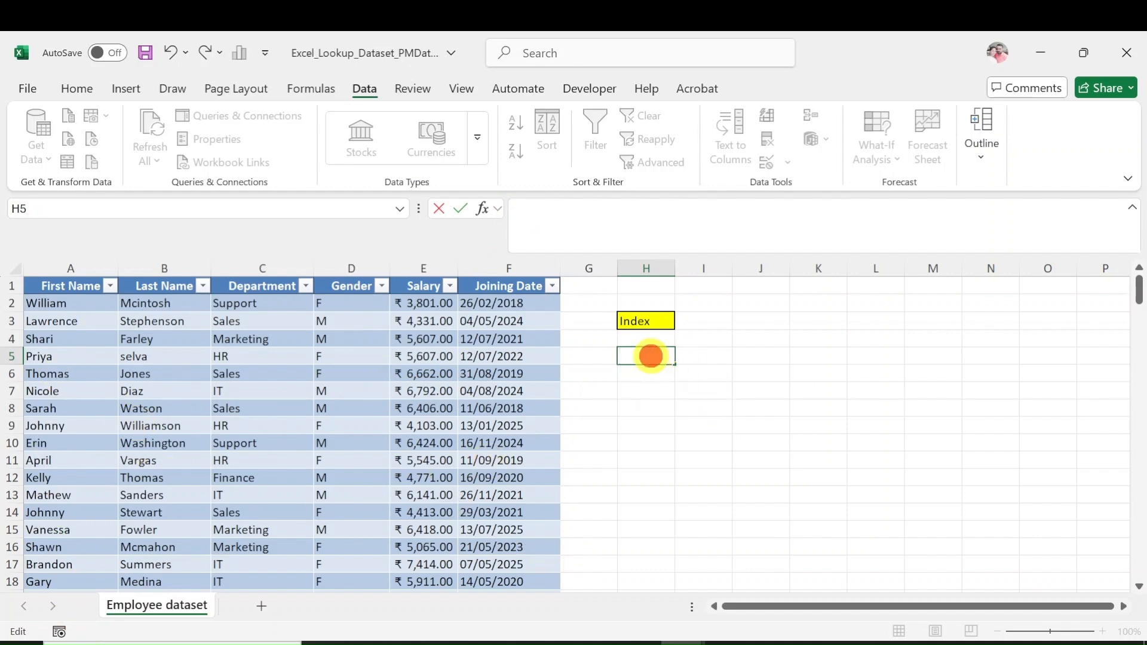
text(=i)
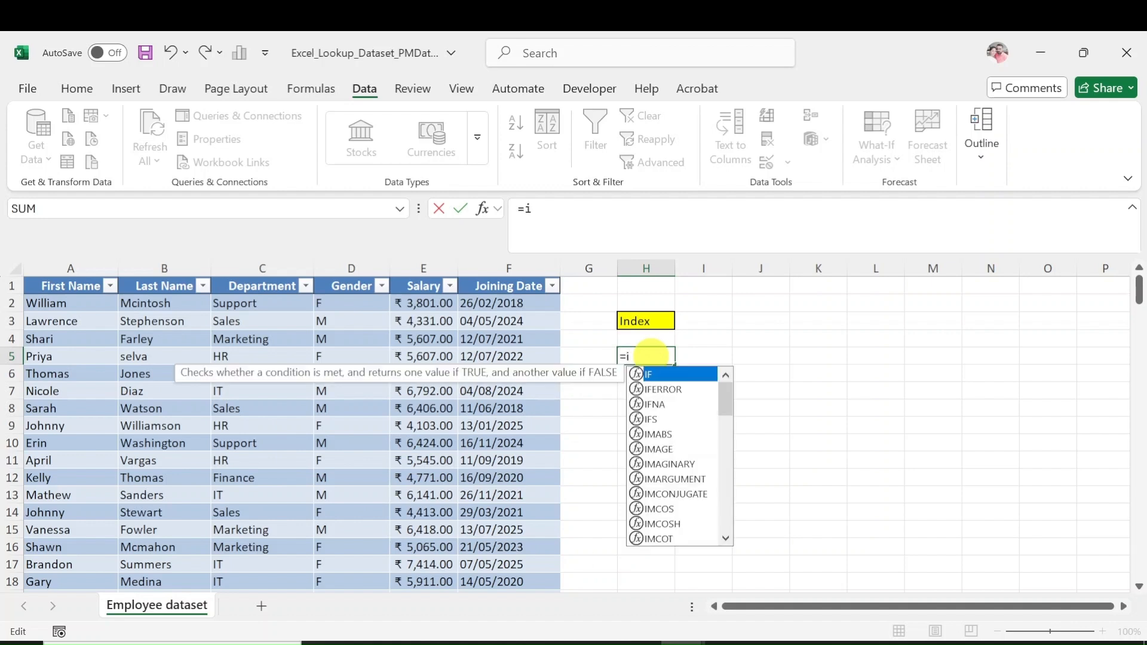
text(ndex()
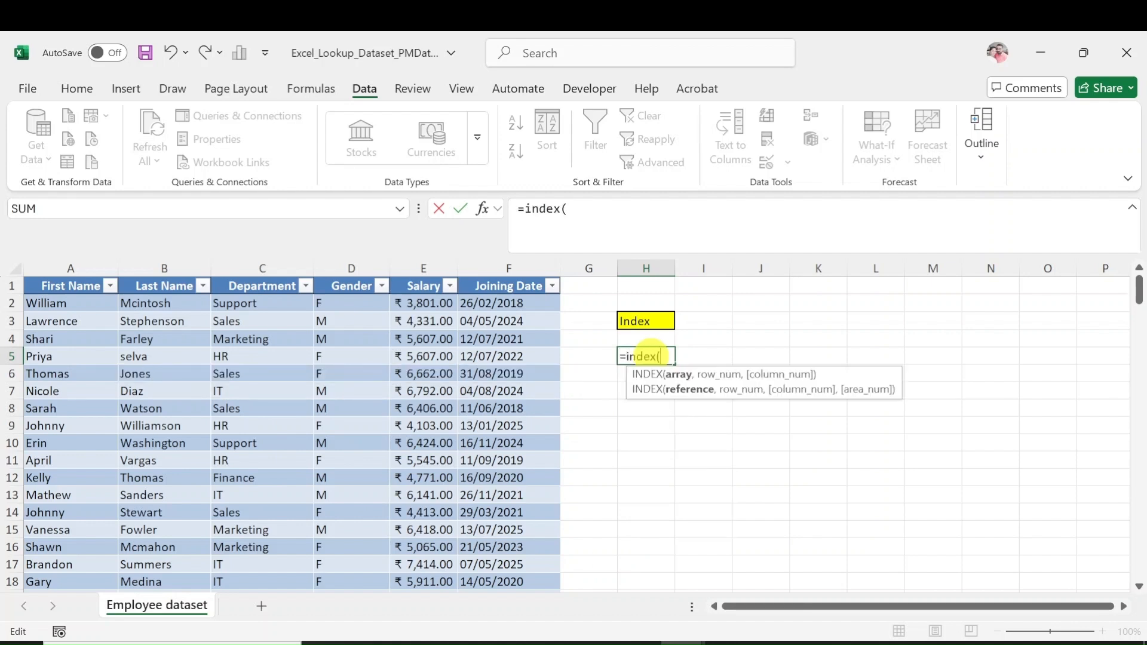
text(a2:)
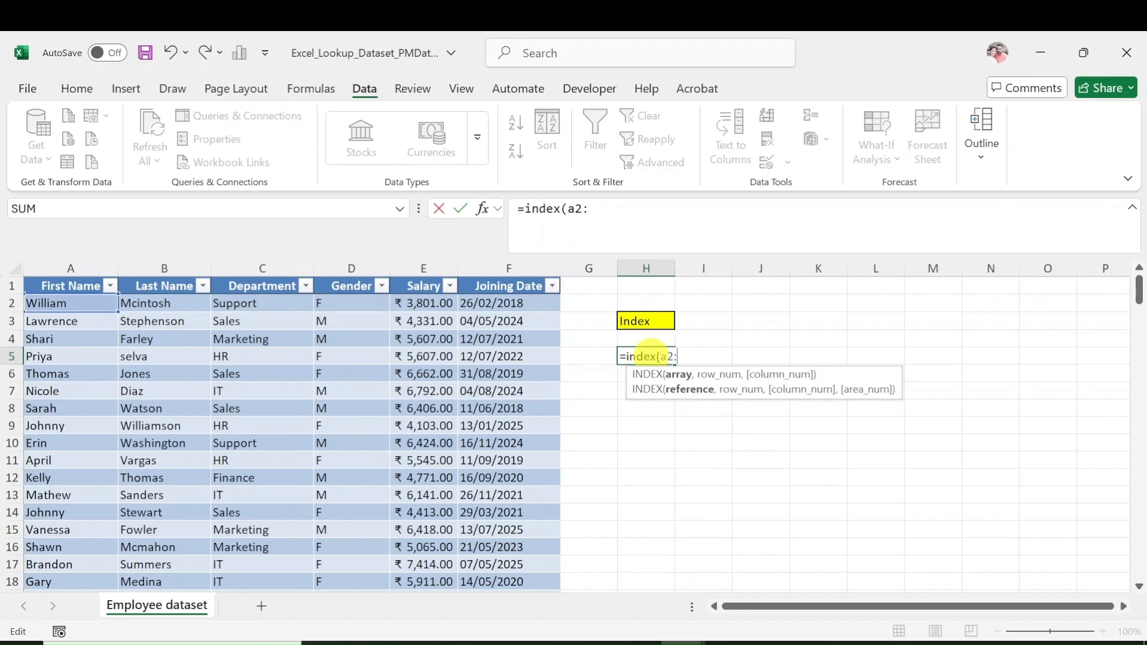
text(c60)
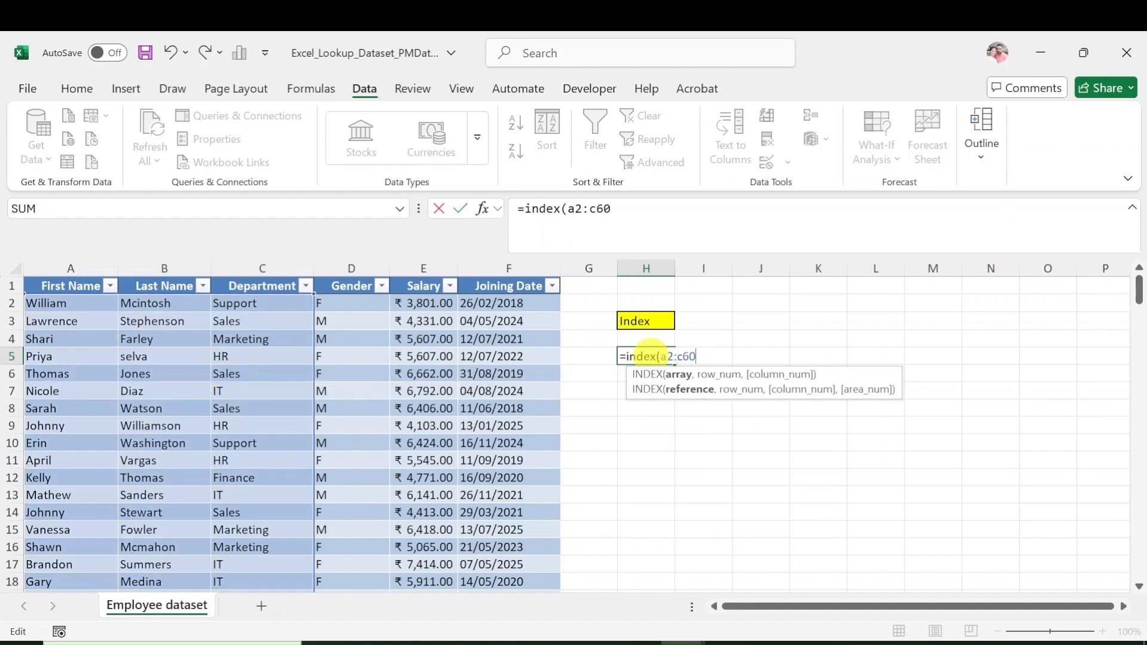
text(,)
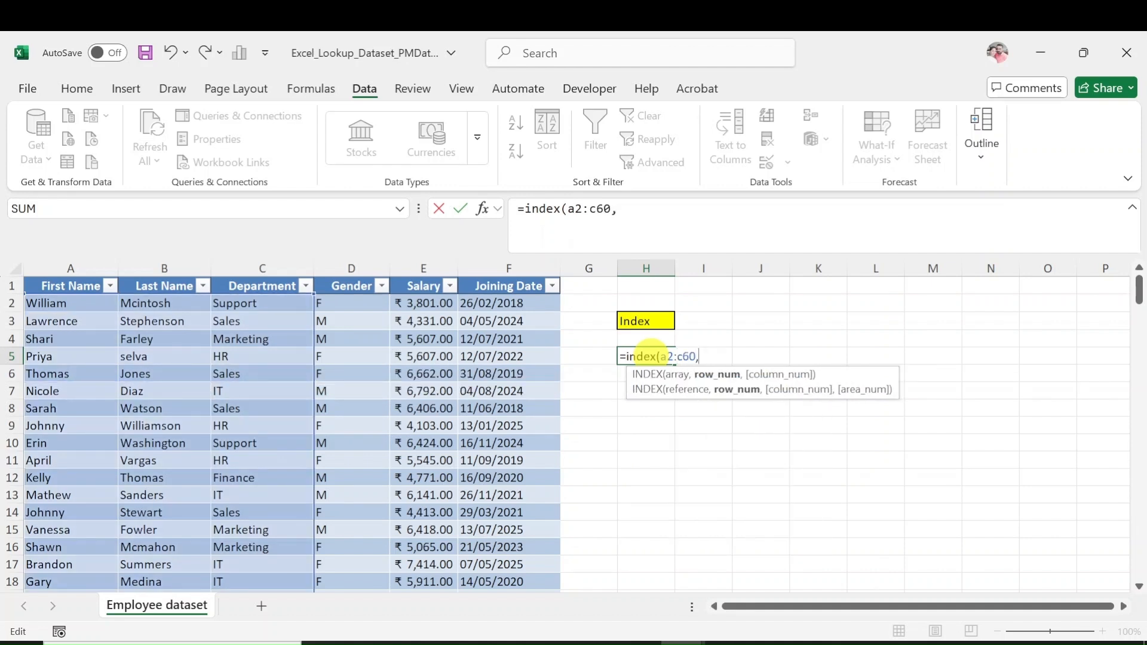
text(3,2)
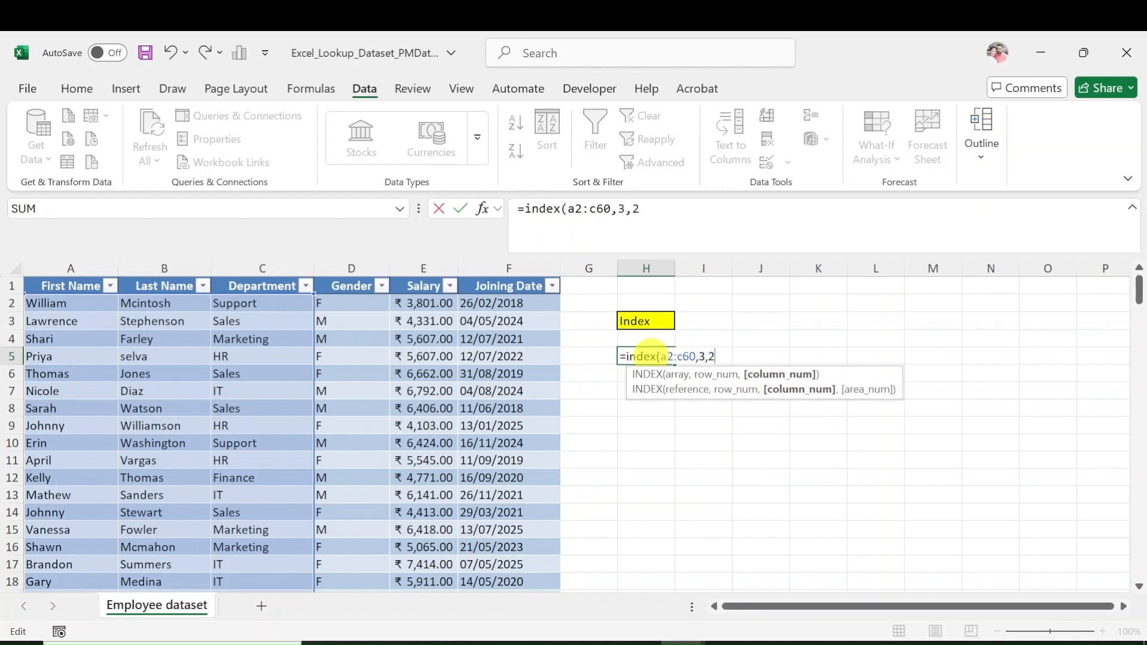
text())
key(Return)
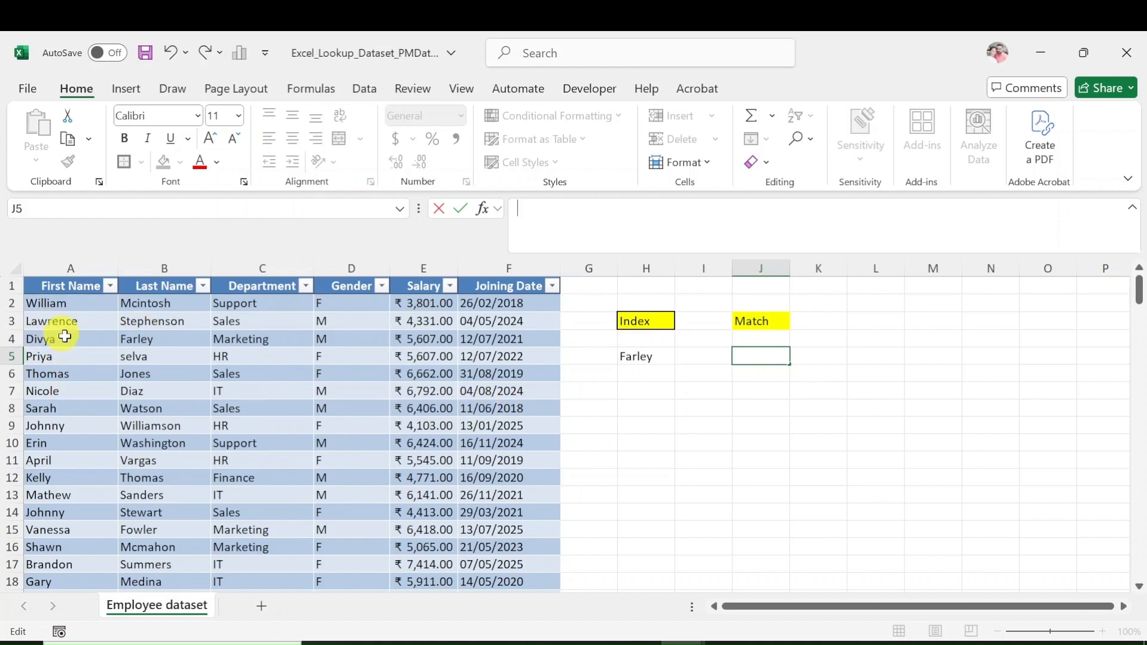
- Enter a MATCH formula in J5 that finds row 4's first name as literal text within A2:A6, using match type 0
click(764, 356)
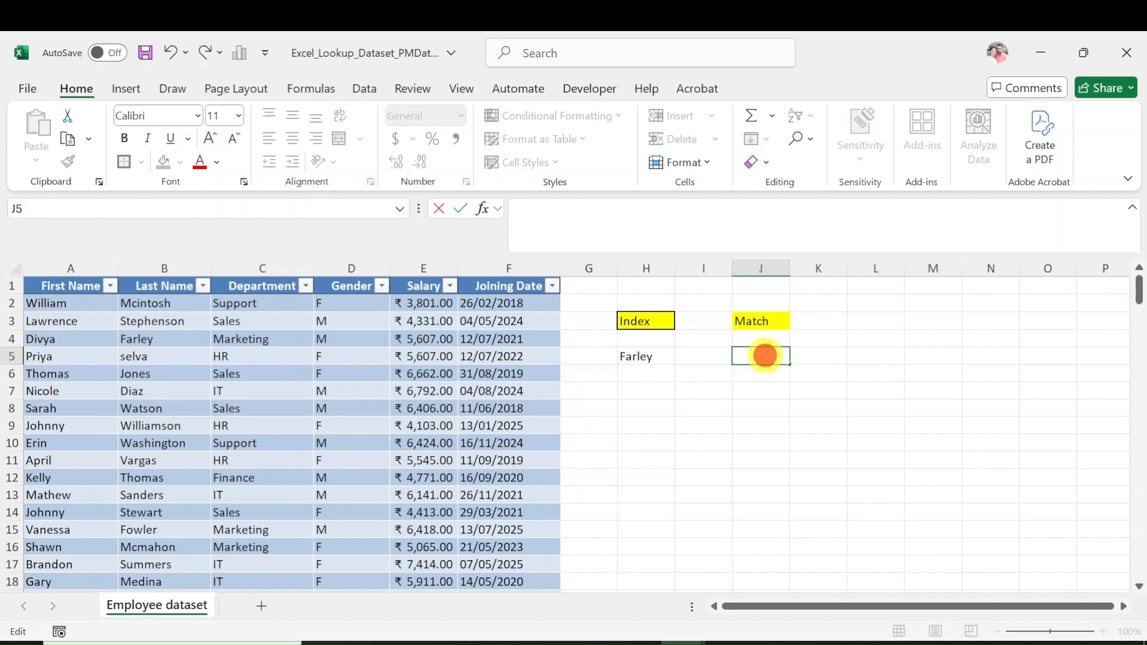
text(=M)
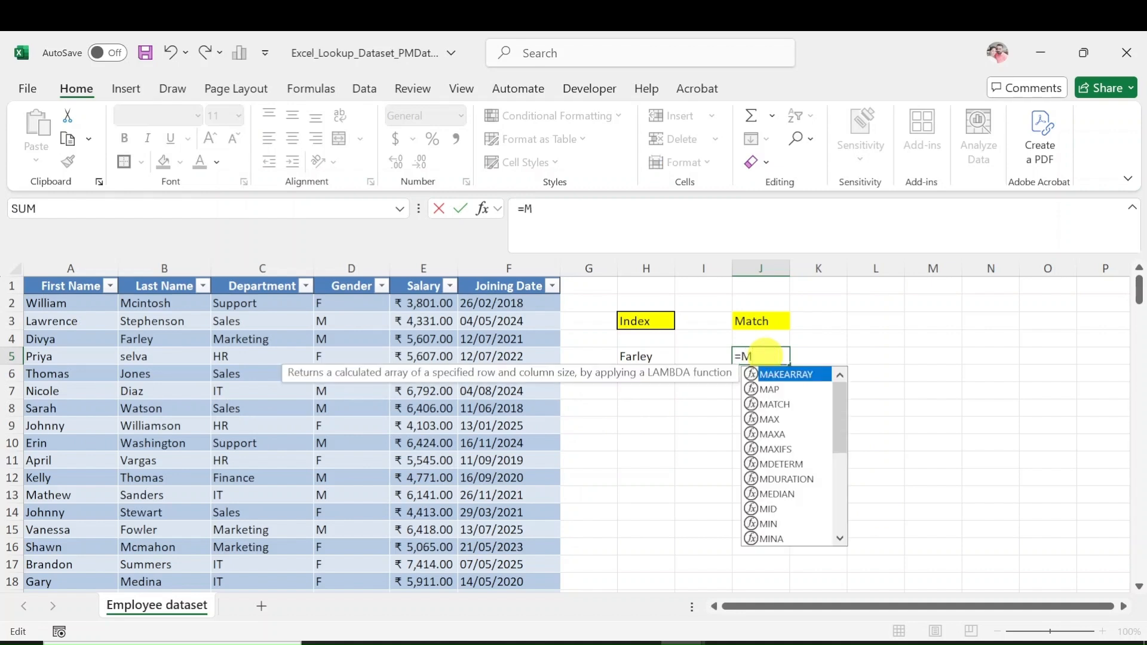
text(atch()
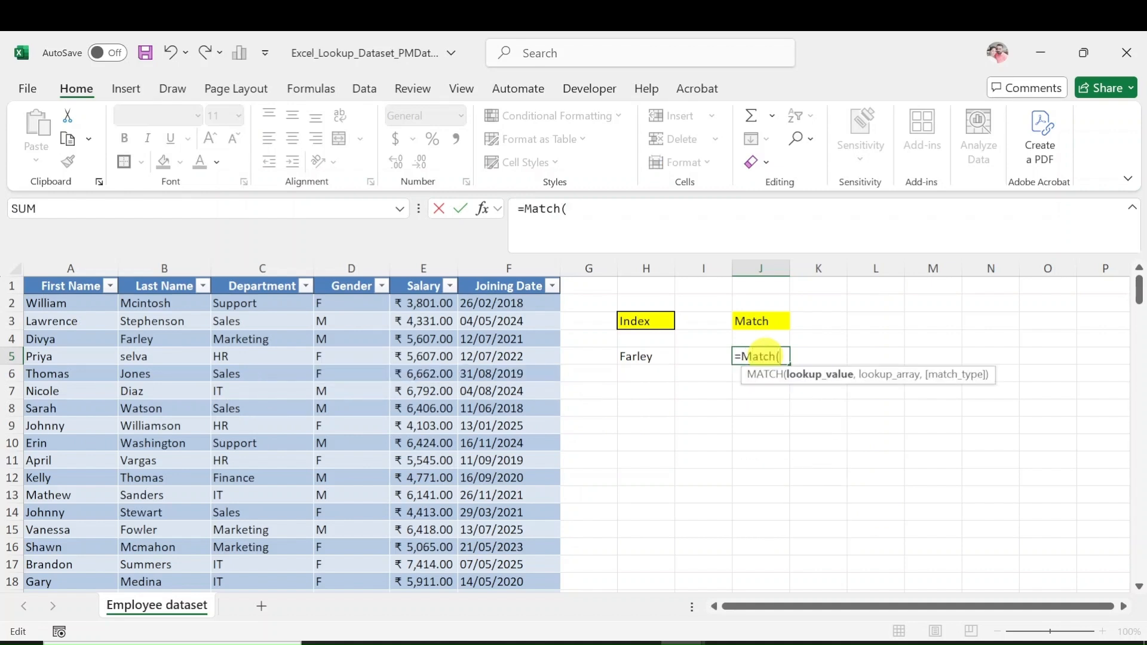
text("M)
key(BackSpace)
text(Divya",A2)
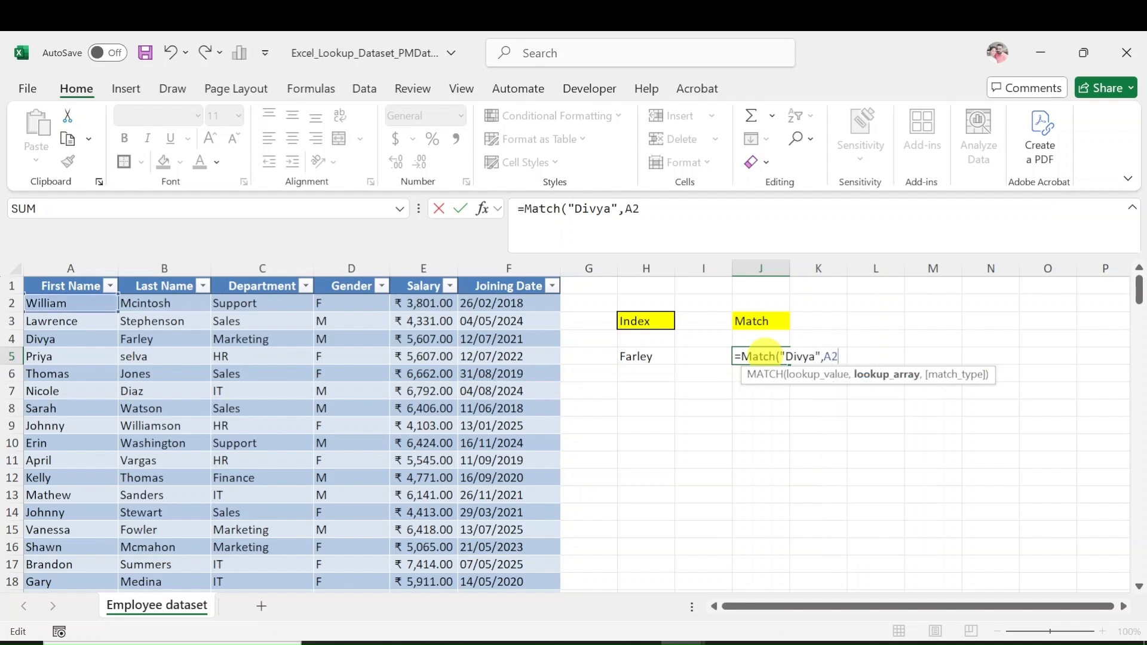
text(:A^)
key(BackSpace)
text(6)
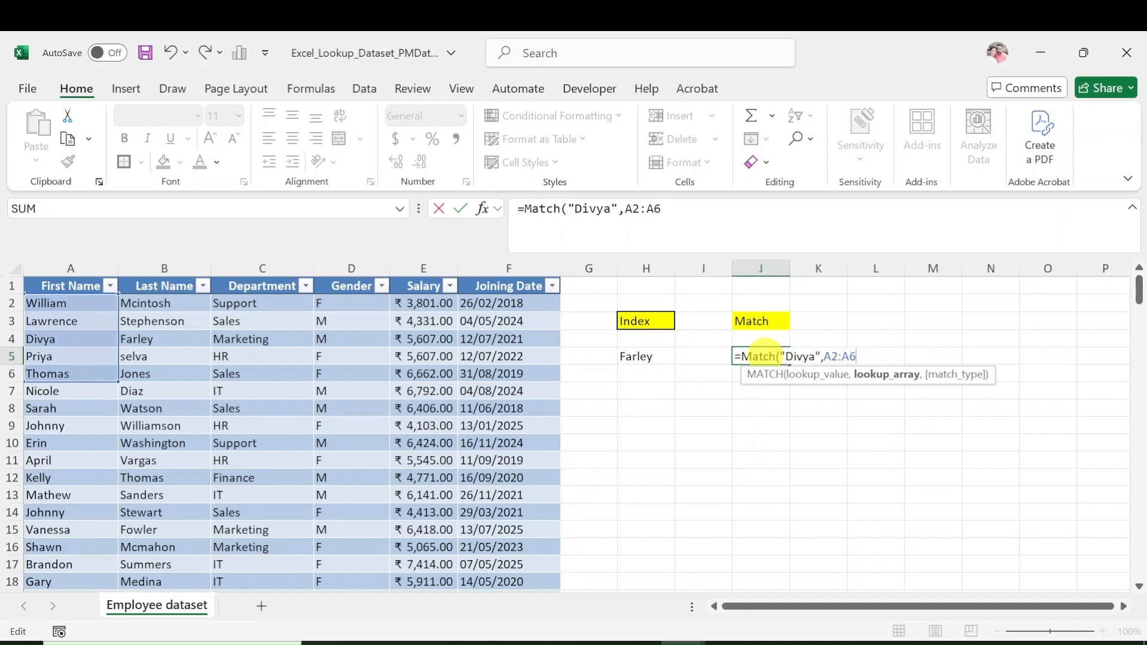
text(,)
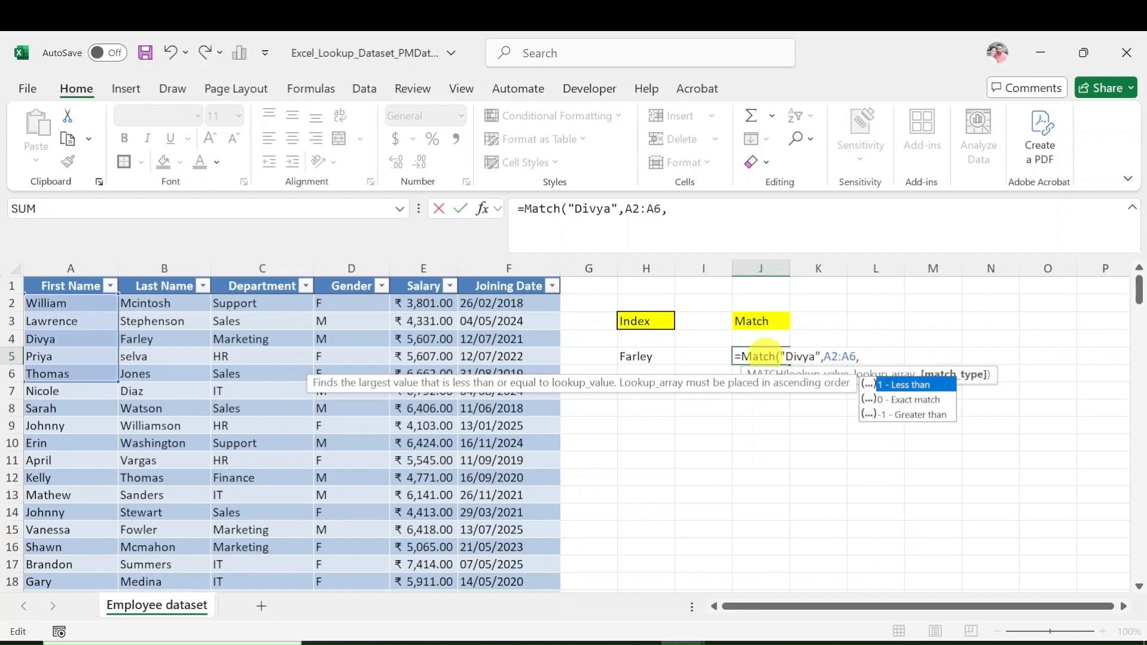
text(0))
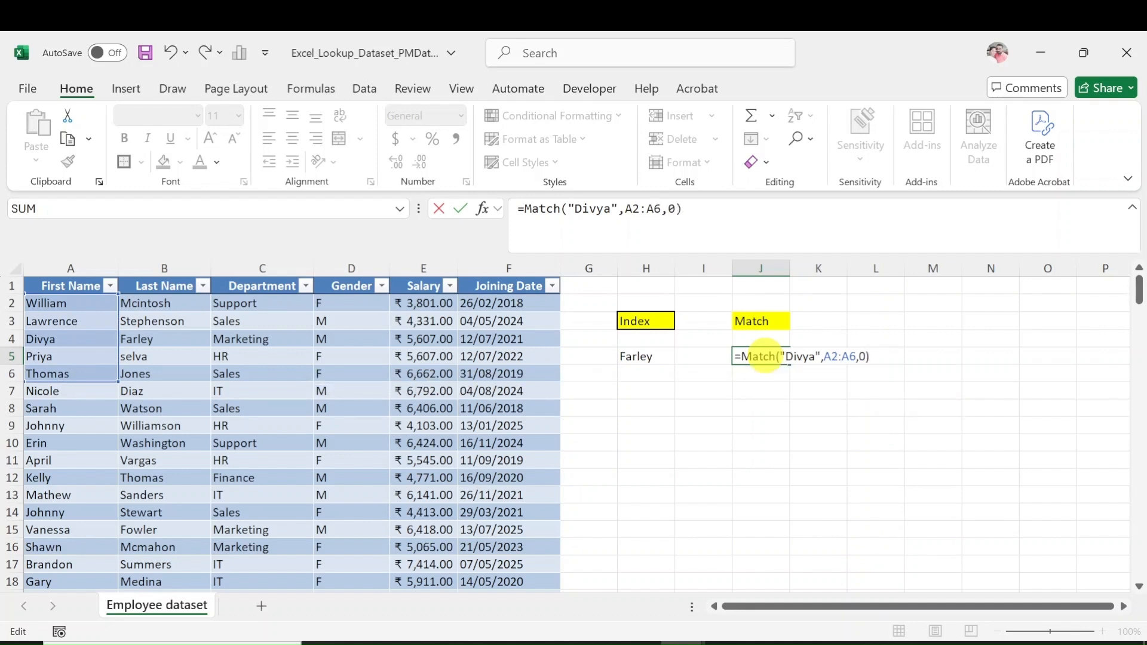
key(Return)
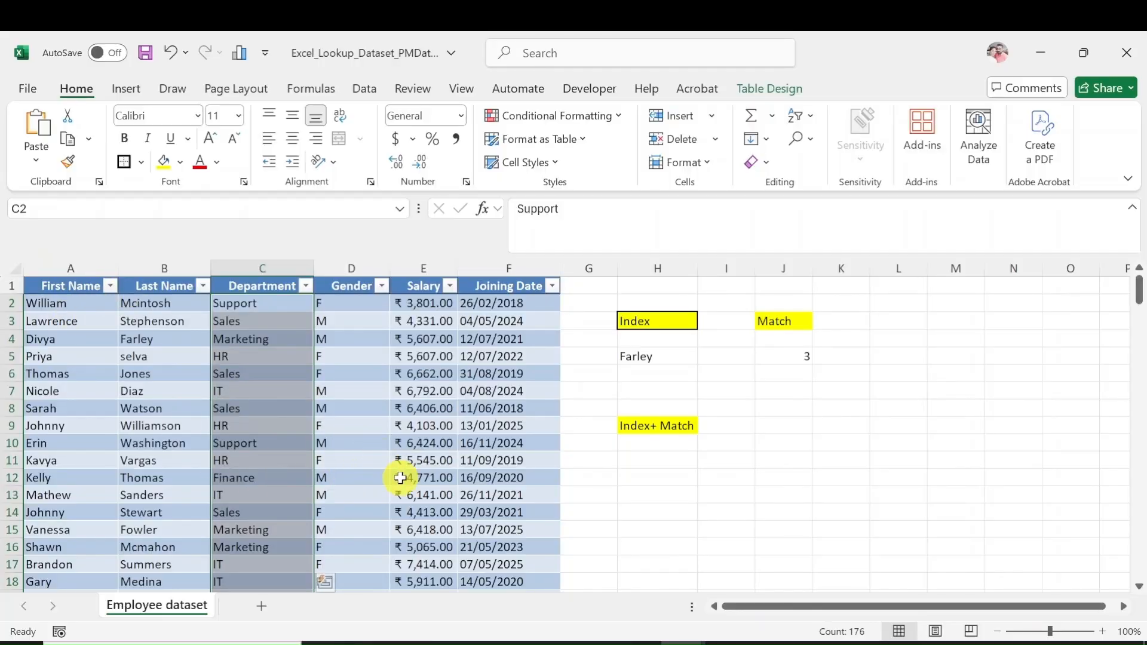
- Start an INDEX formula in H10 under the Index+ Match label, using the Department range c2:c76 as the array
click(339, 439)
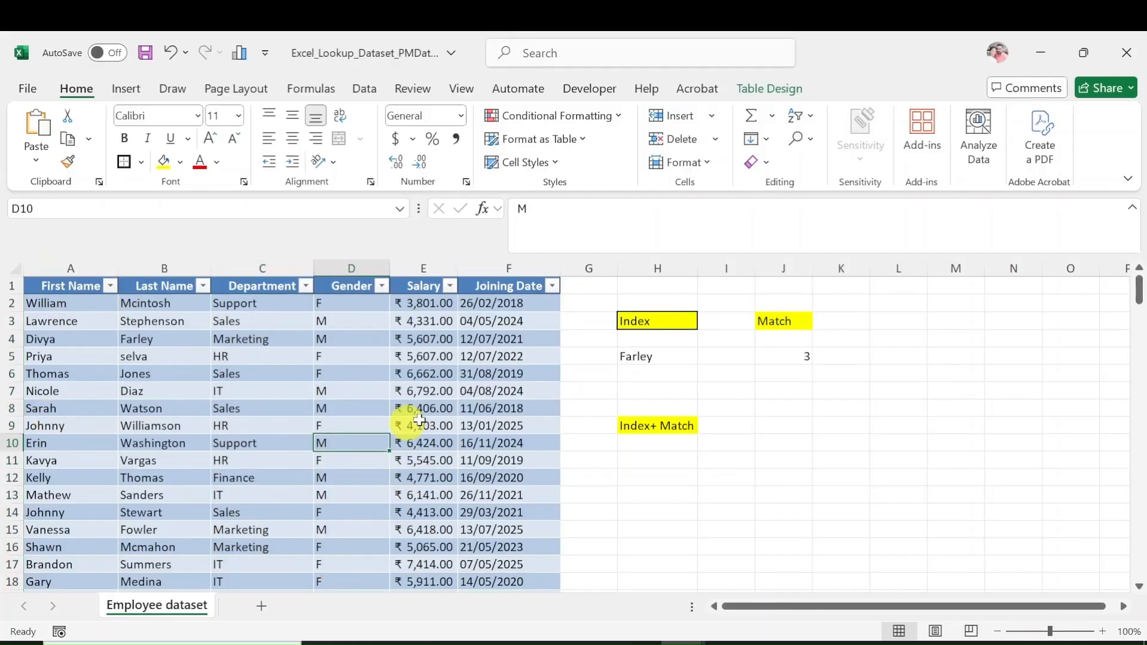
click(667, 441)
text(=)
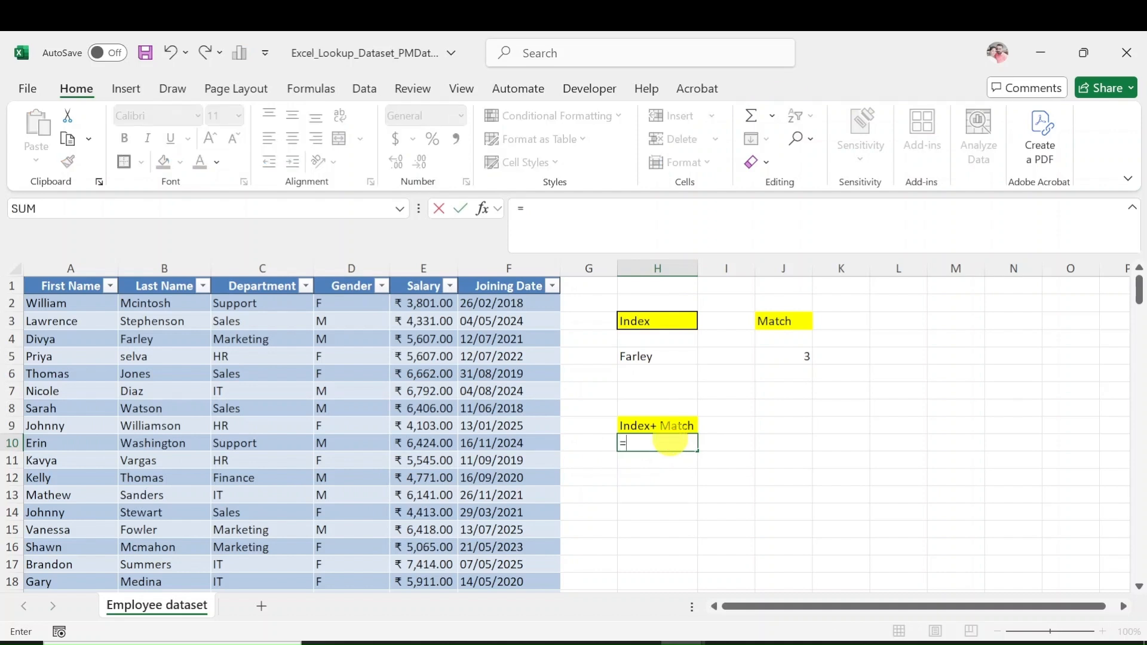
text(in)
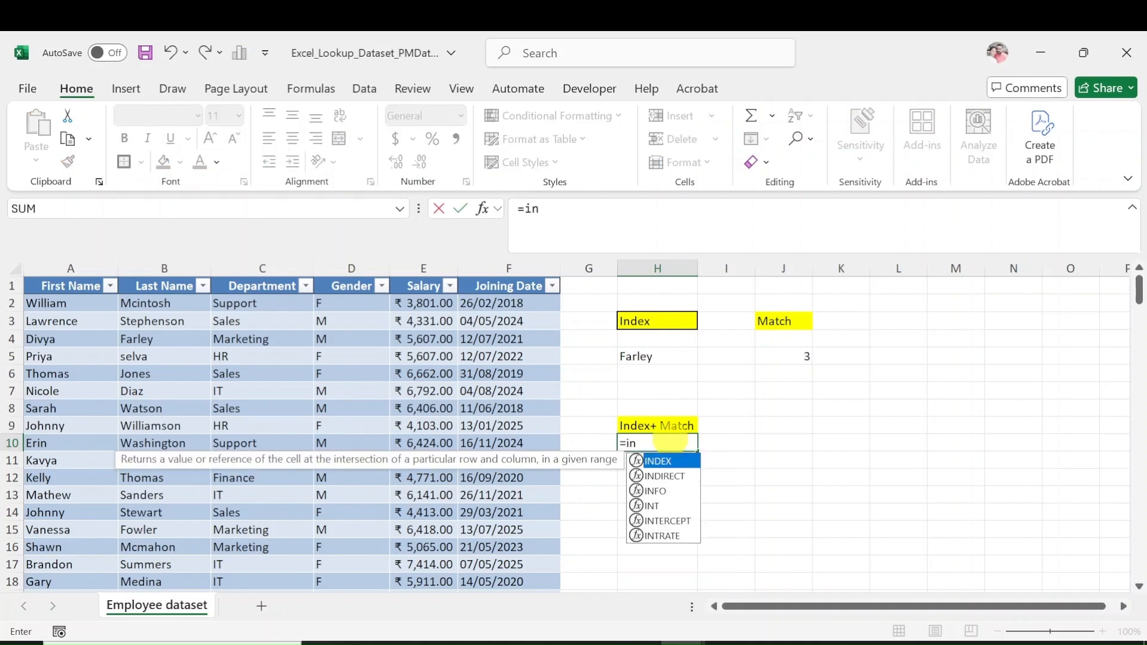
text(dex()
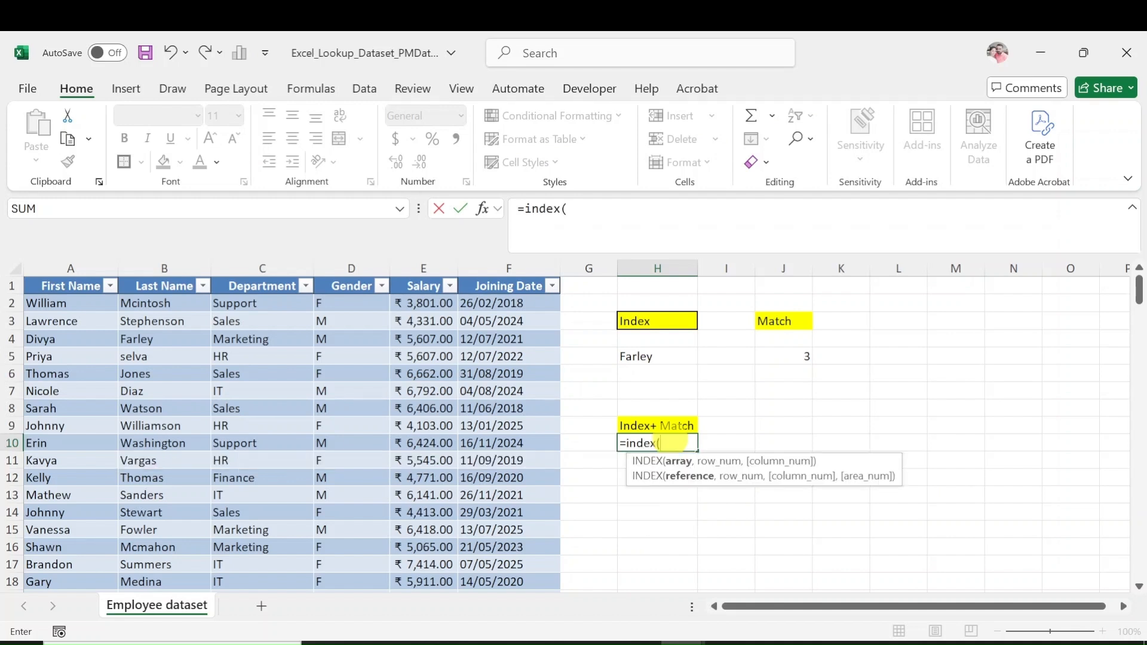
text(")
key(BackSpace)
text(c2:c)
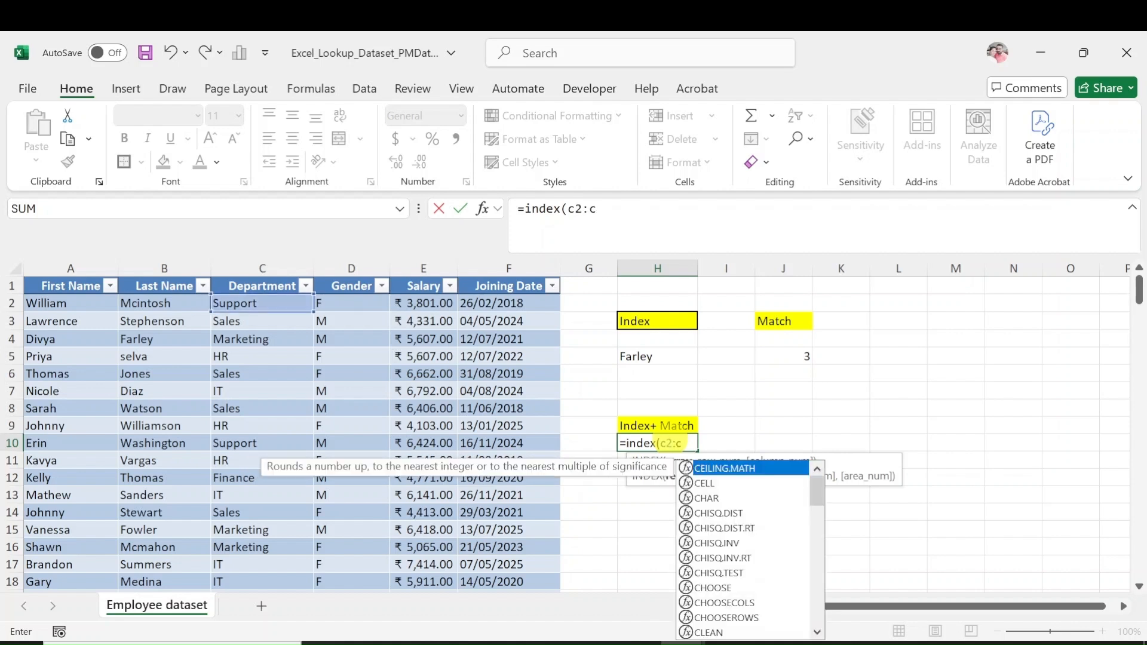
text(76,)
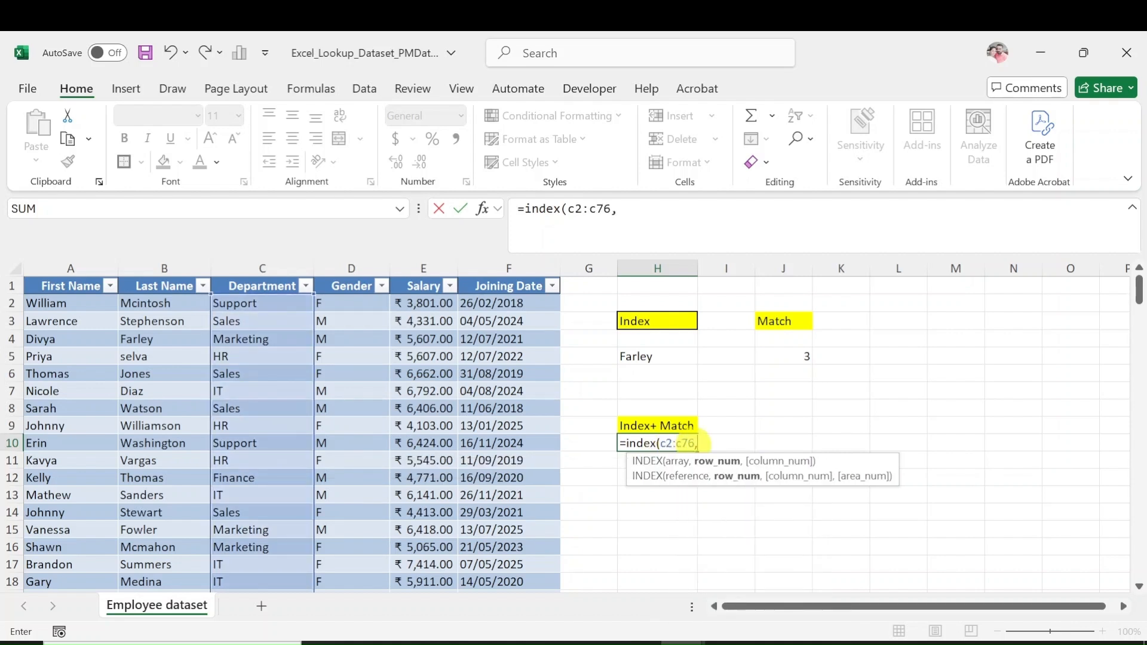
- Complete H10's INDEX formula with a nested MATCH that finds row 11's first name as literal text in a2:a76, using match type 0
text(Match()
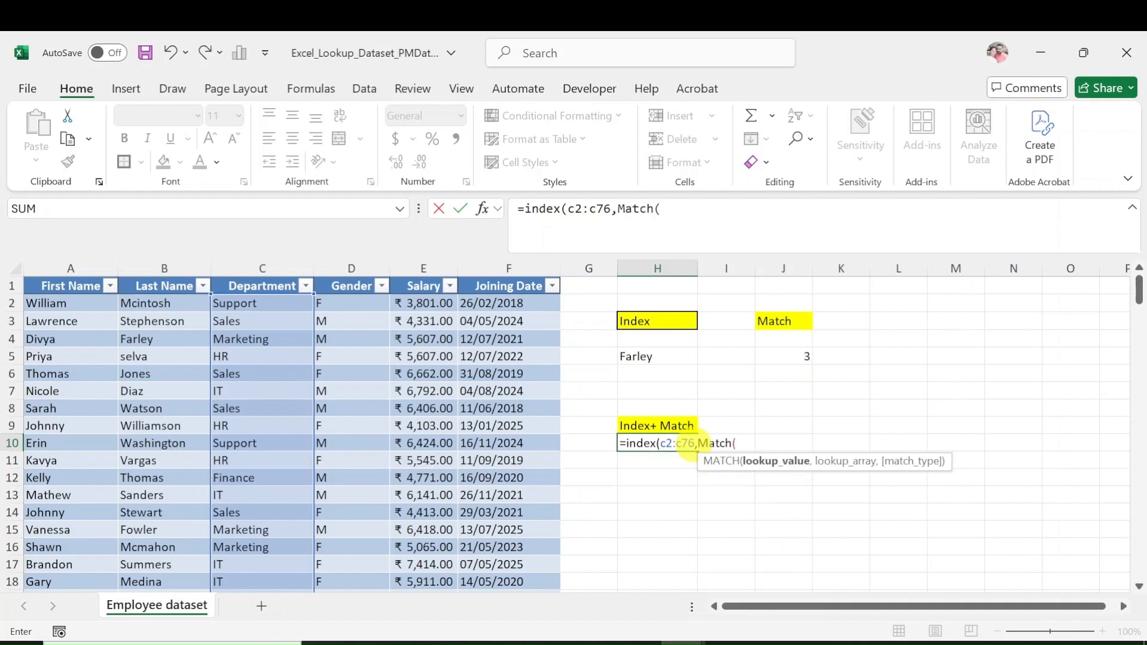
text("Kavya",a2)
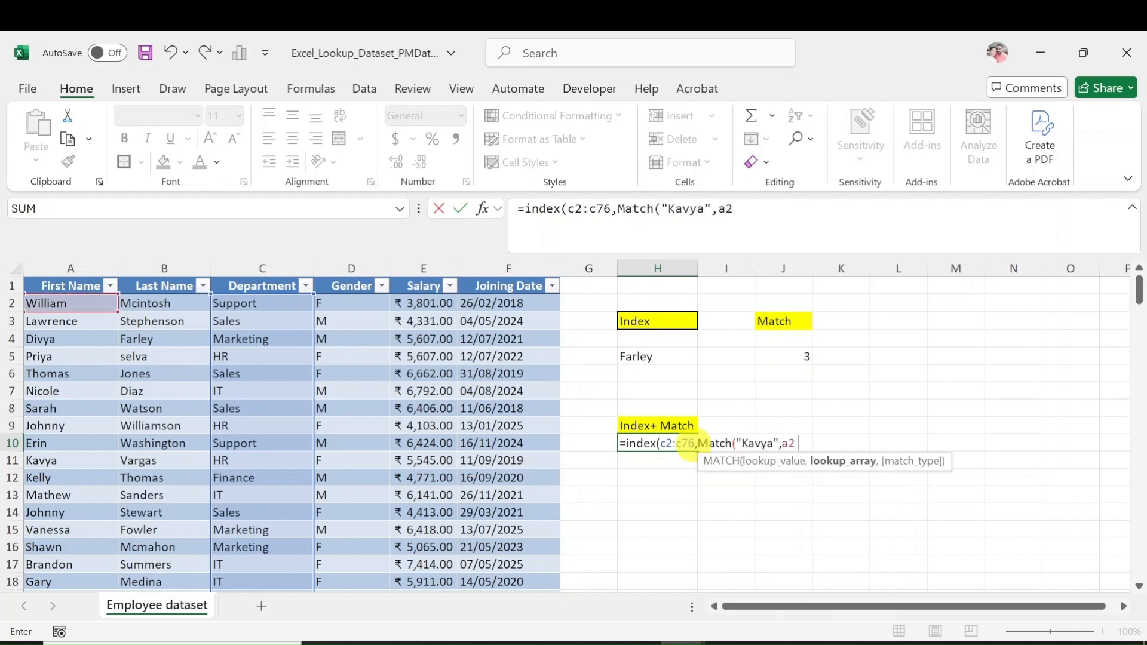
text(:a76")
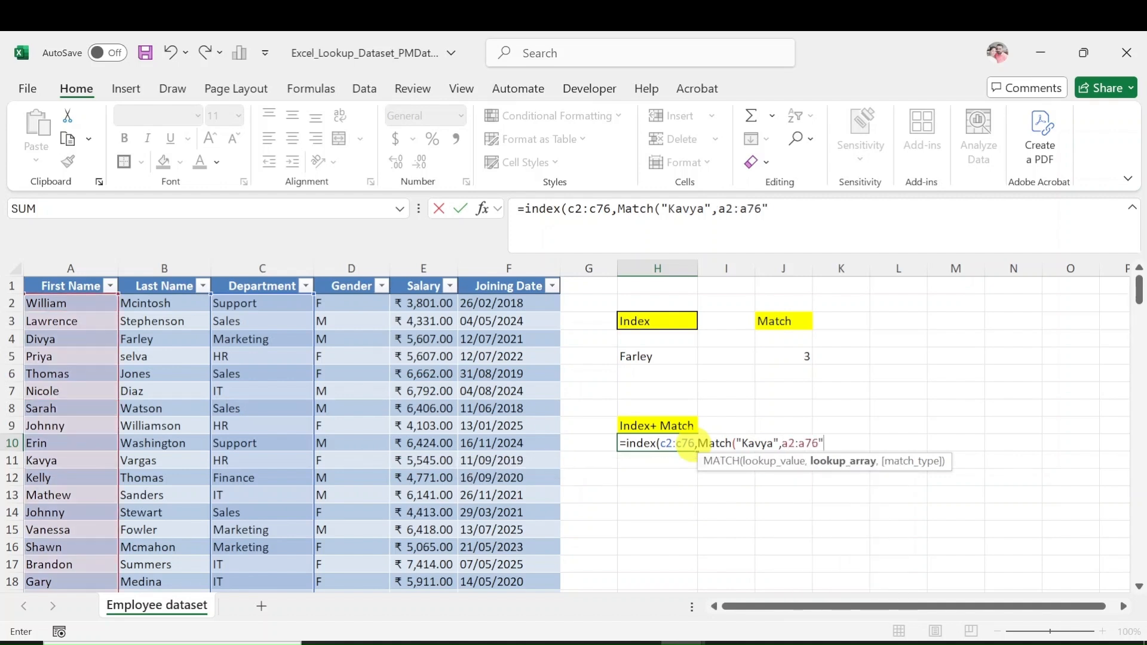
key(BackSpace)
text(,0))
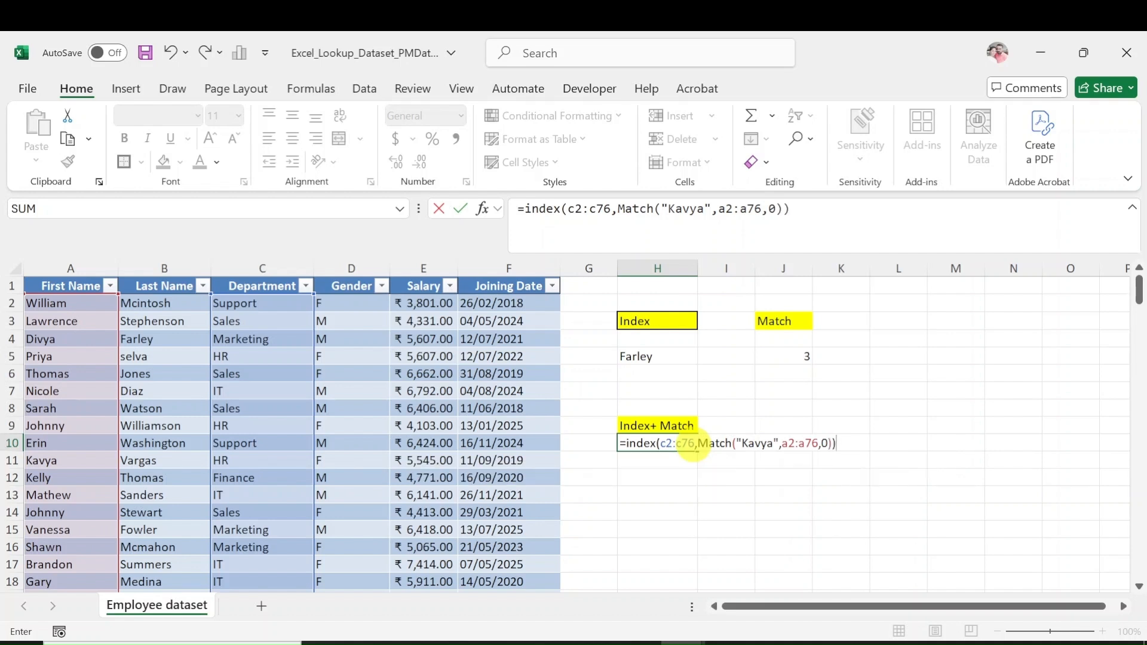
key(Return)
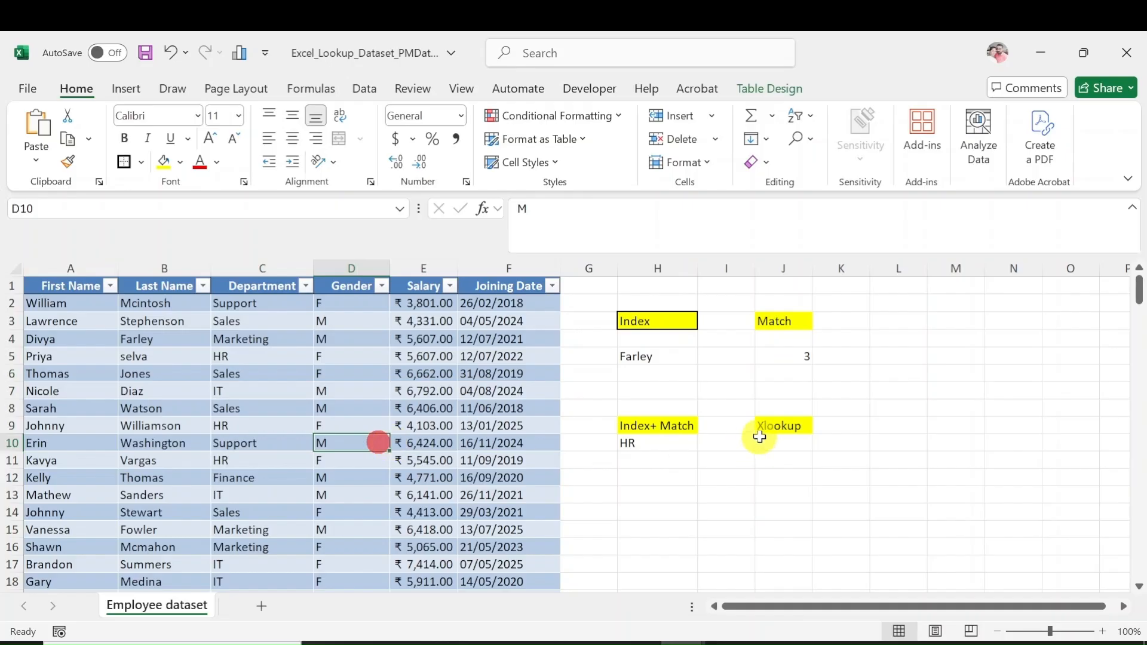
- Enter an XLOOKUP formula in J10 that finds row 8's first name as literal text in a2:a76 and returns from c2:c76
click(786, 443)
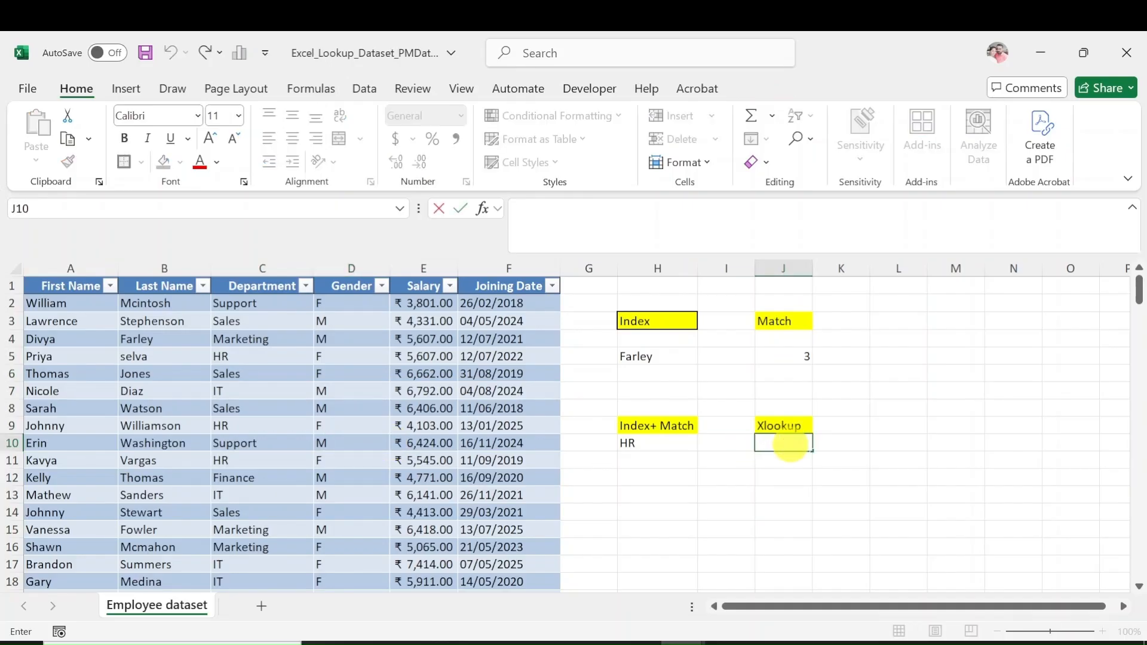
text(=xlook)
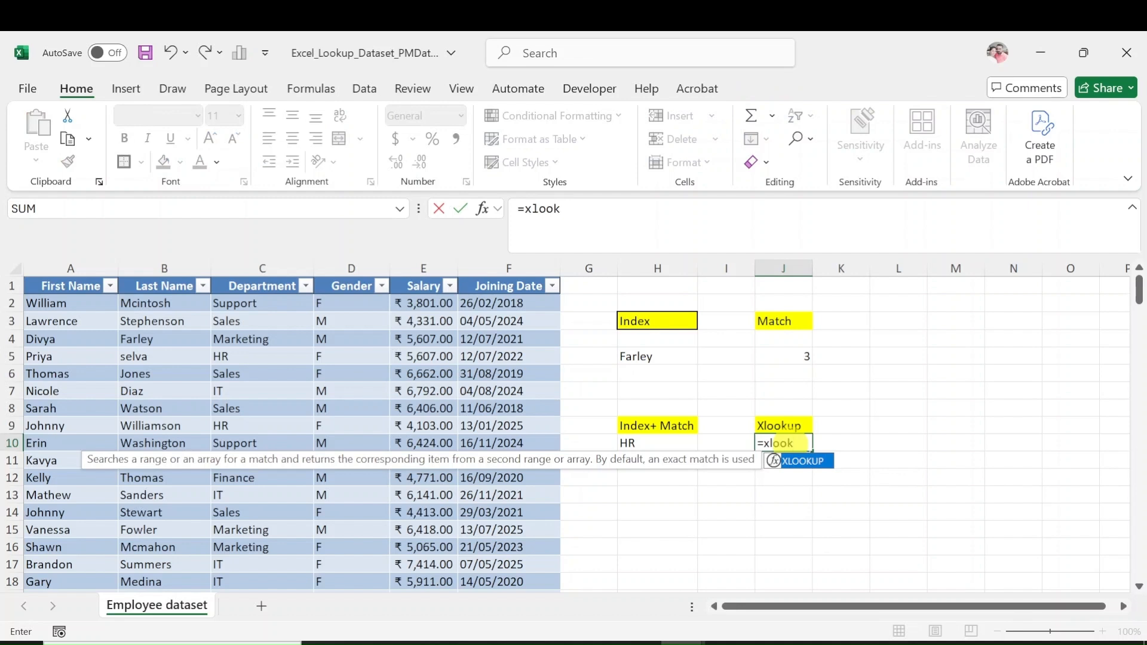
text(up("Sa)
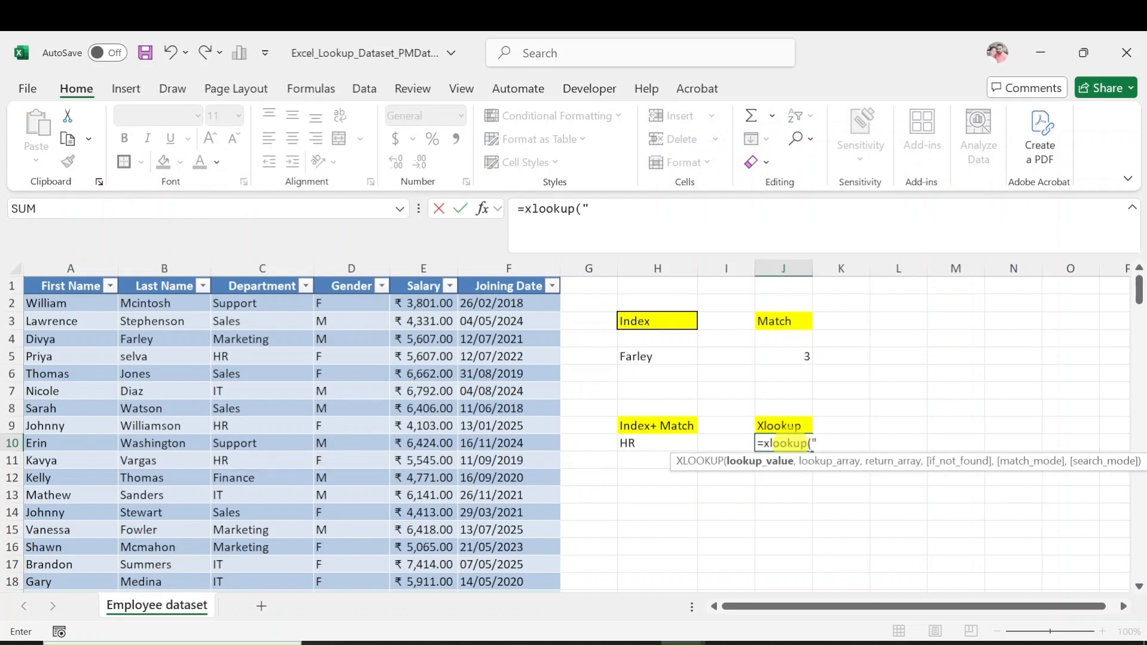
text(rah",a)
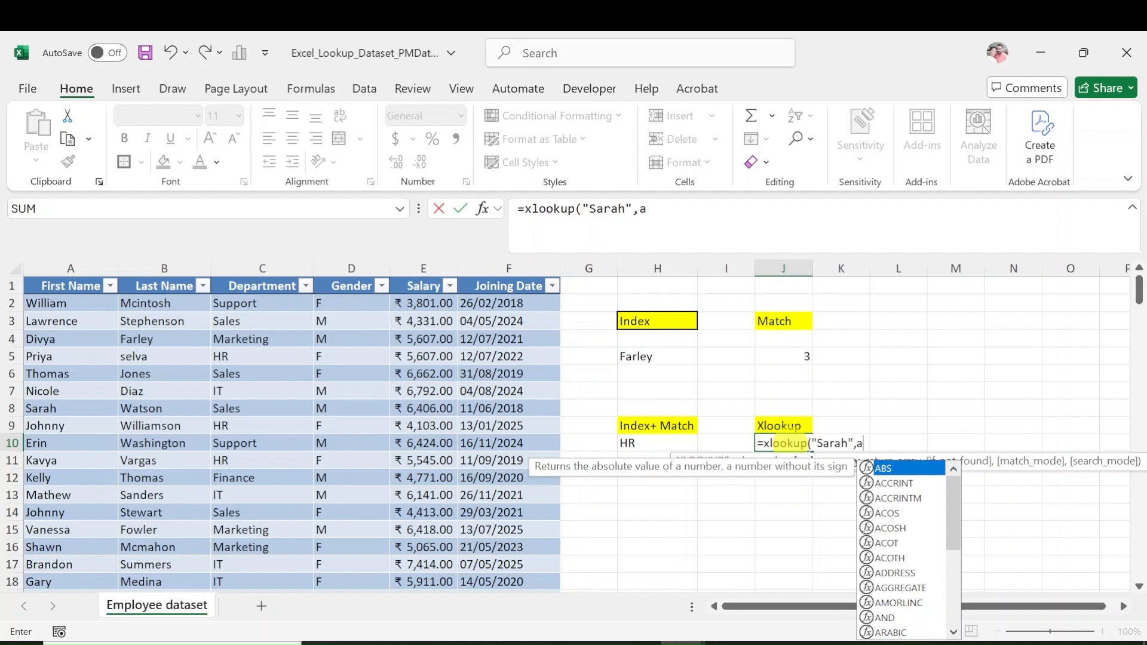
text(2:a)
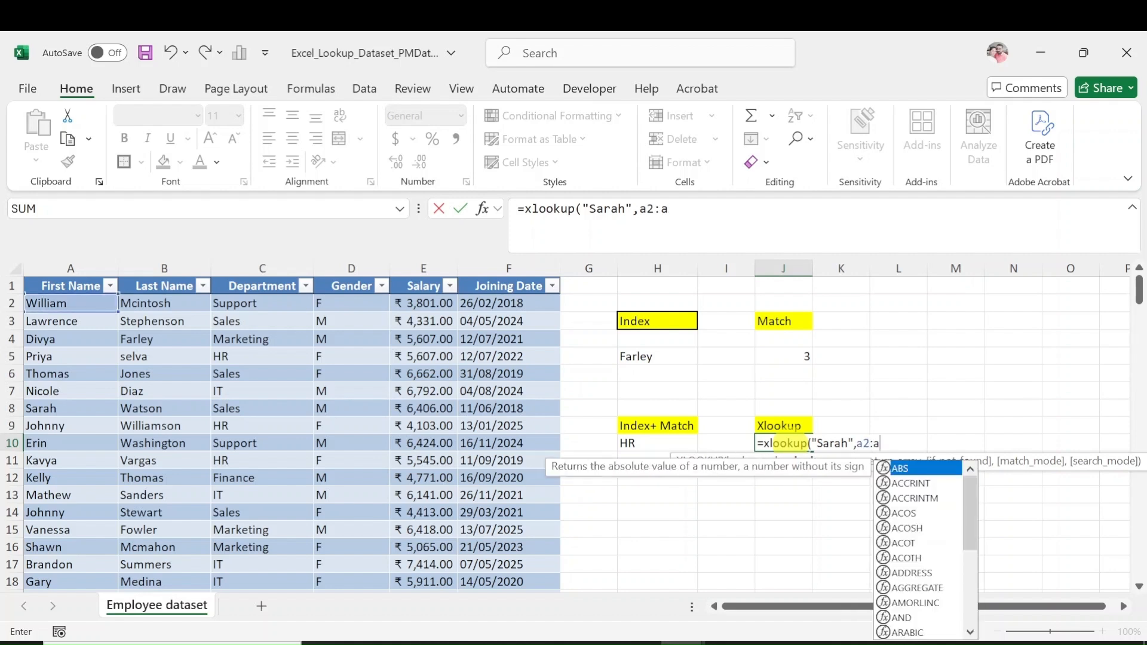
text(76,)
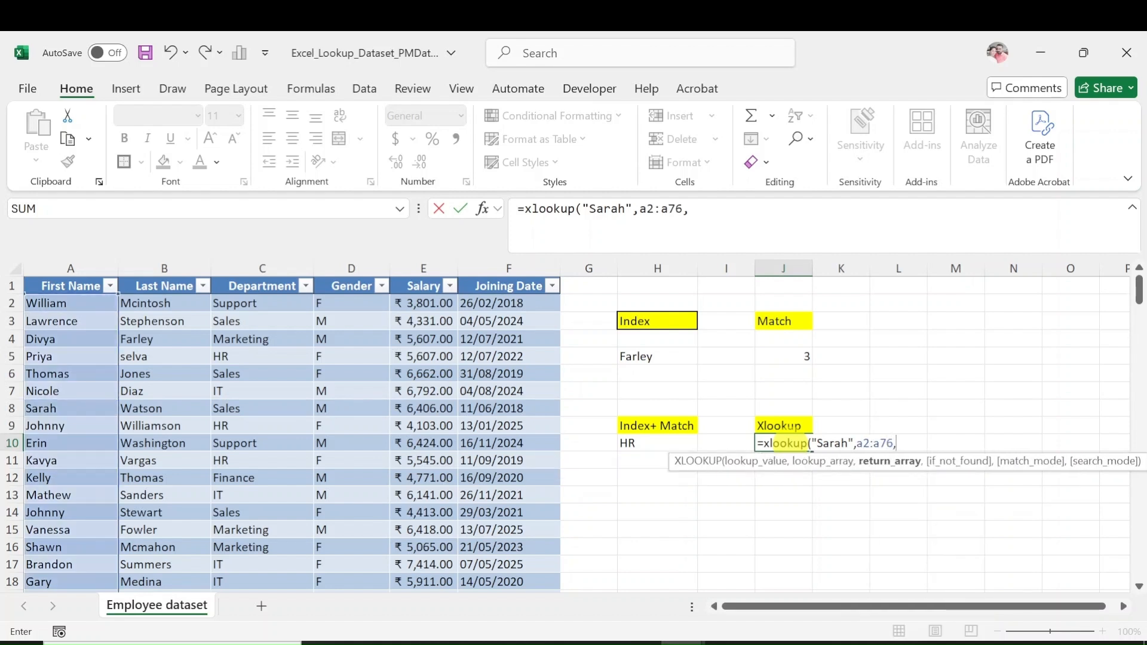
text(c2:)
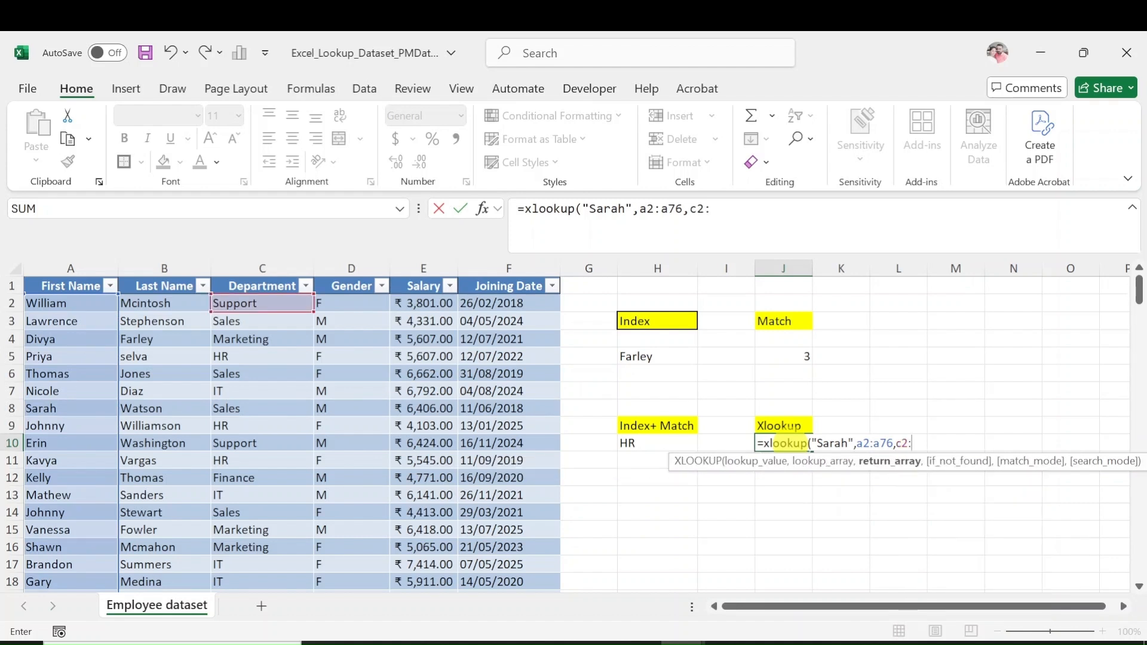
text(c76))
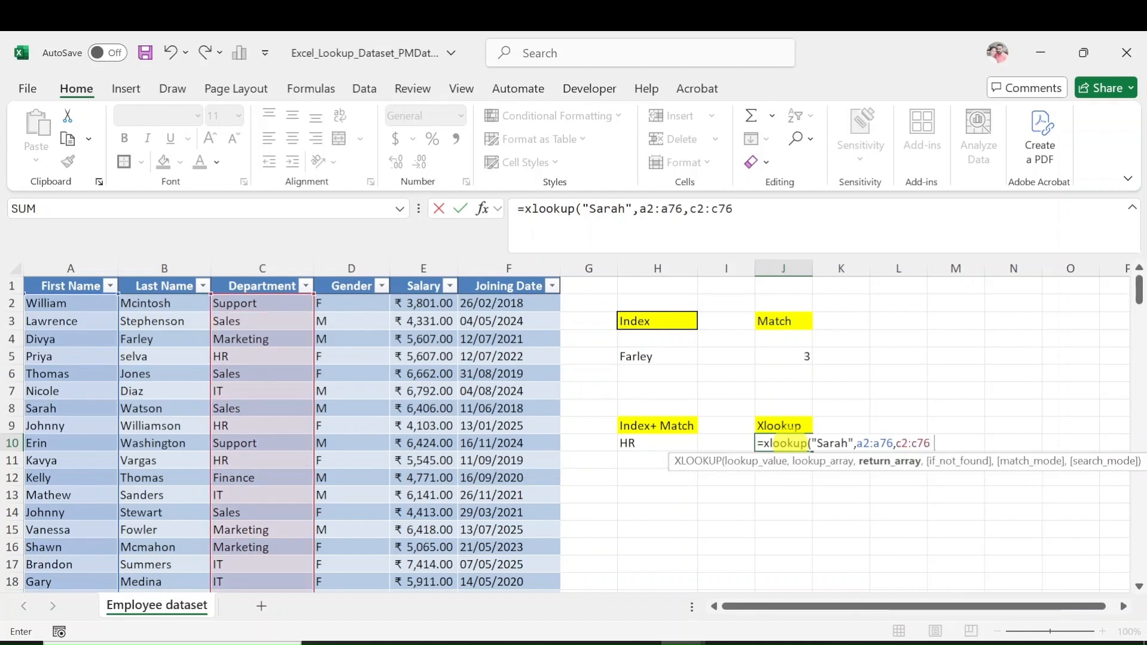
key(Return)
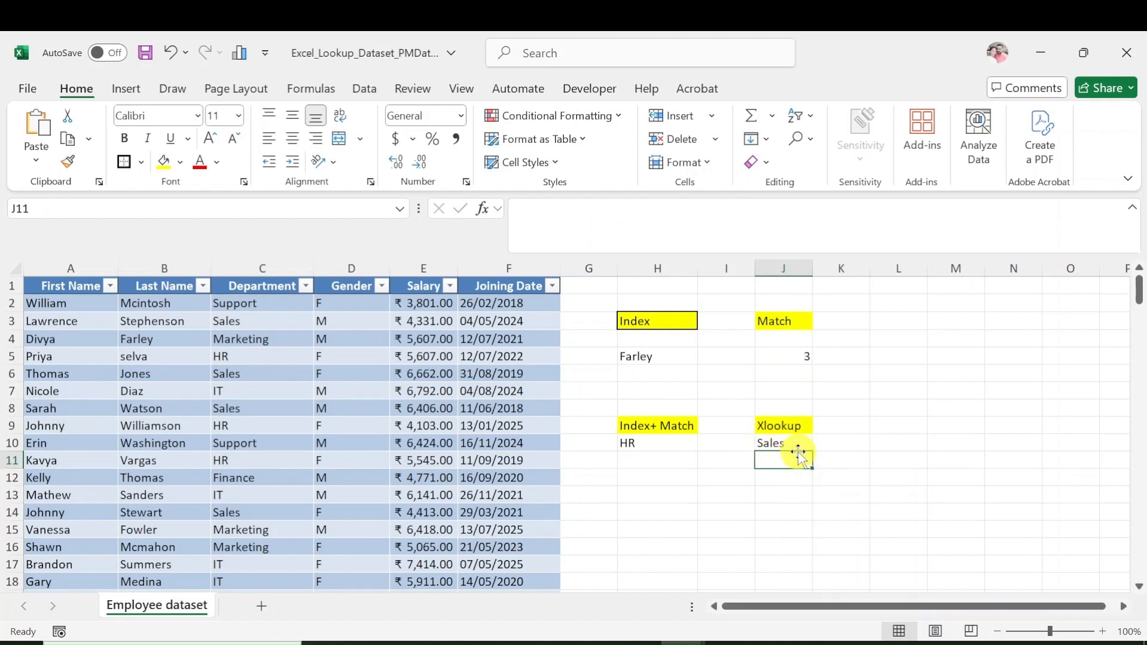
- Enter an XLOOKUP formula in J12 for a first name absent from the list, searching a2:a76, returning from c2:c76, with "NotFound" as fallback
click(769, 475)
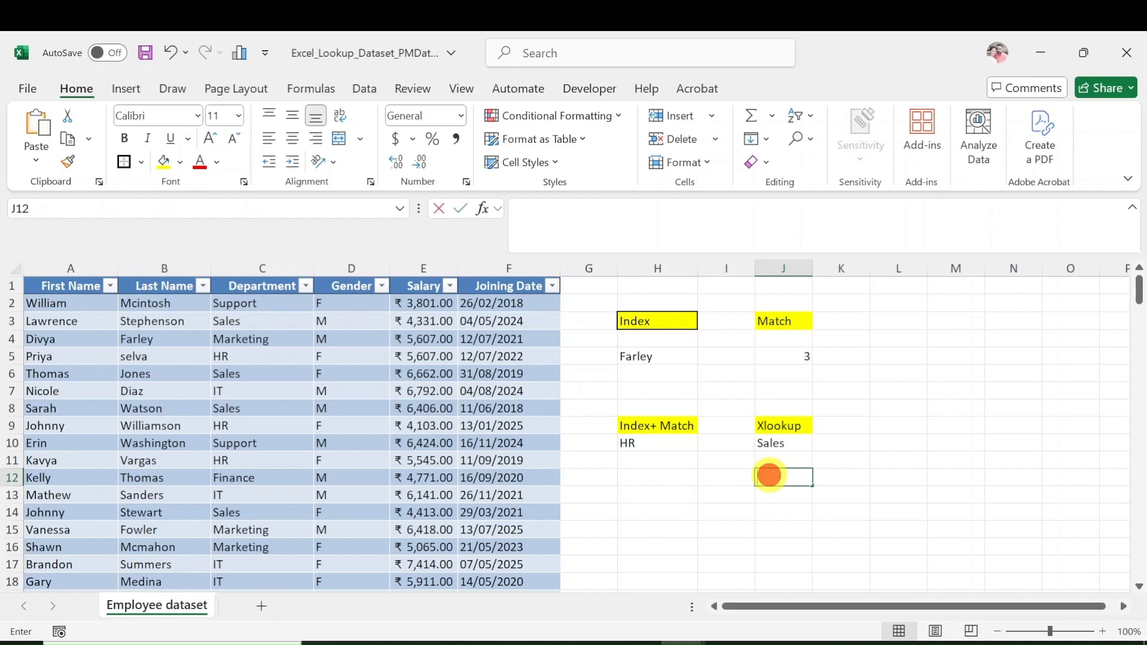
text(=xlookup)
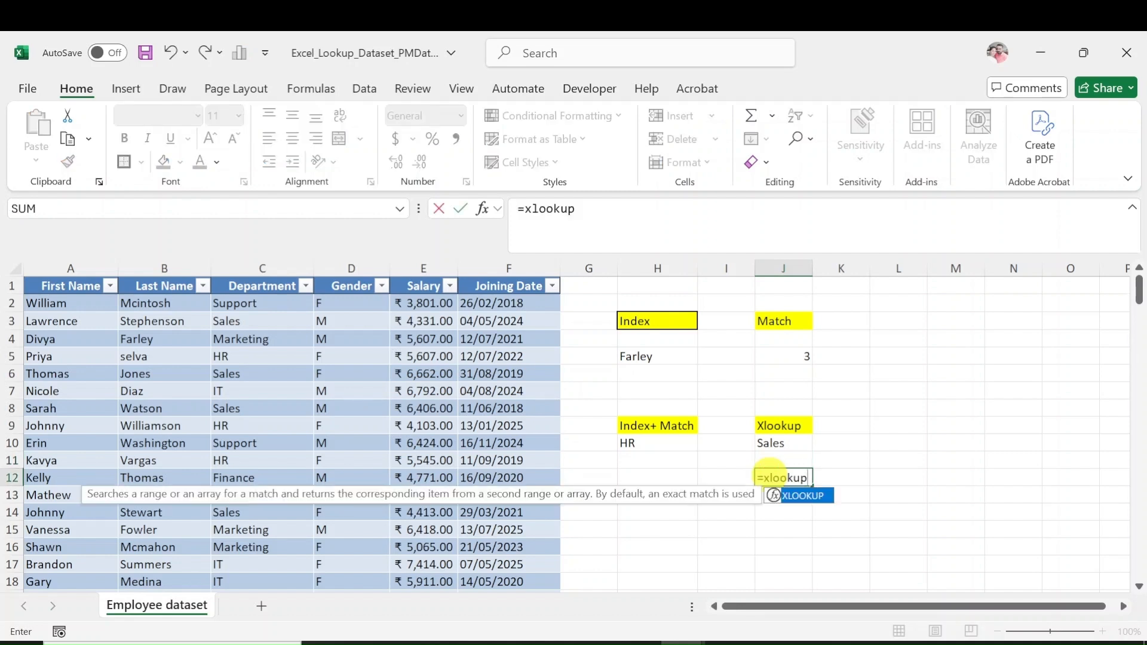
text(("N)
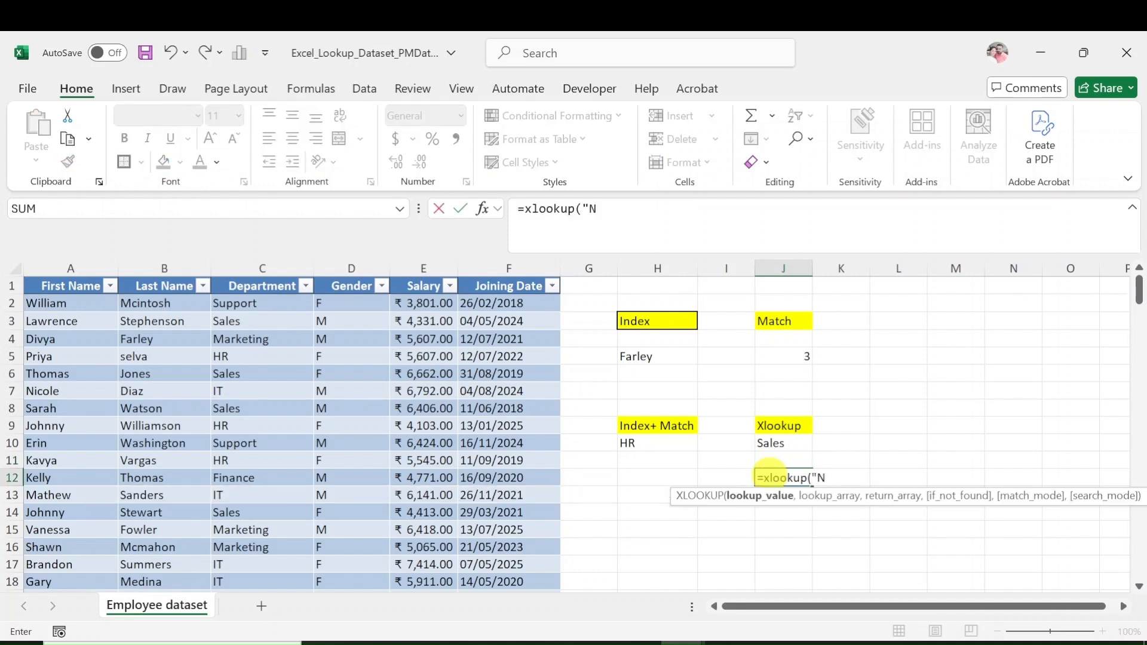
key(BackSpace)
text(Snega",a2:a)
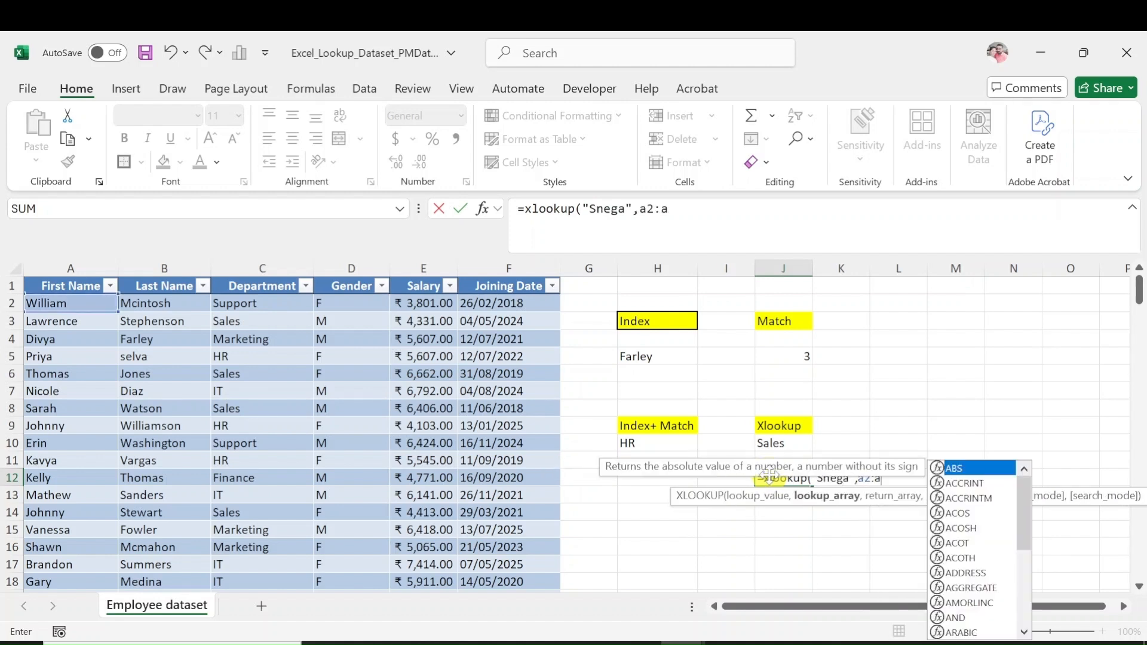
text(76,c2)
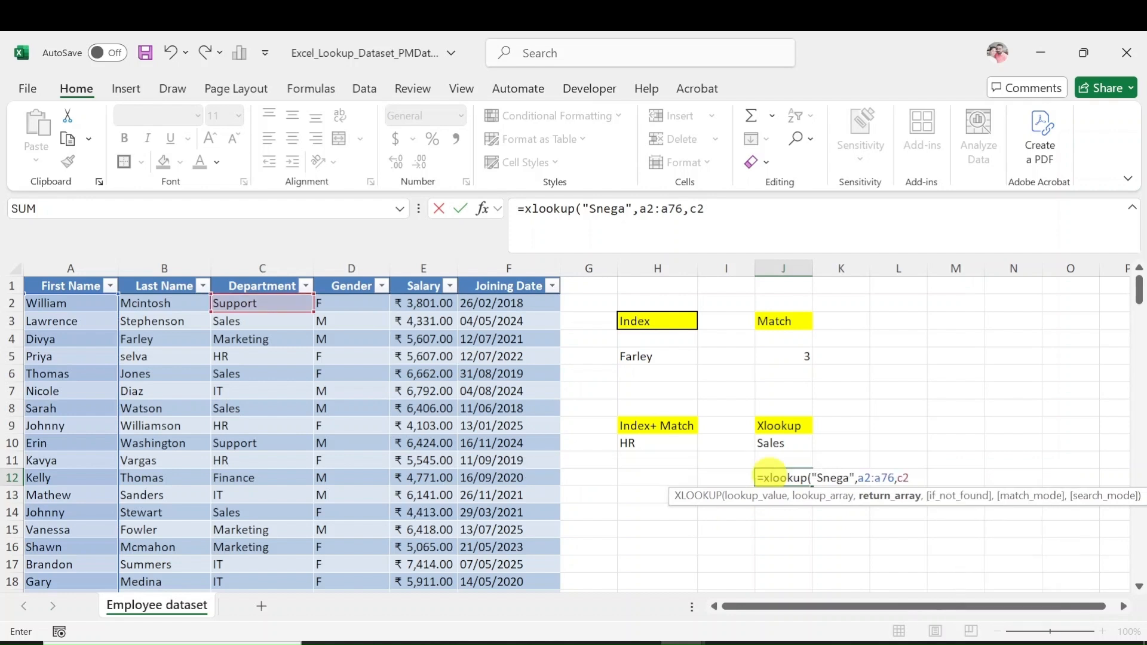
text(:c76")
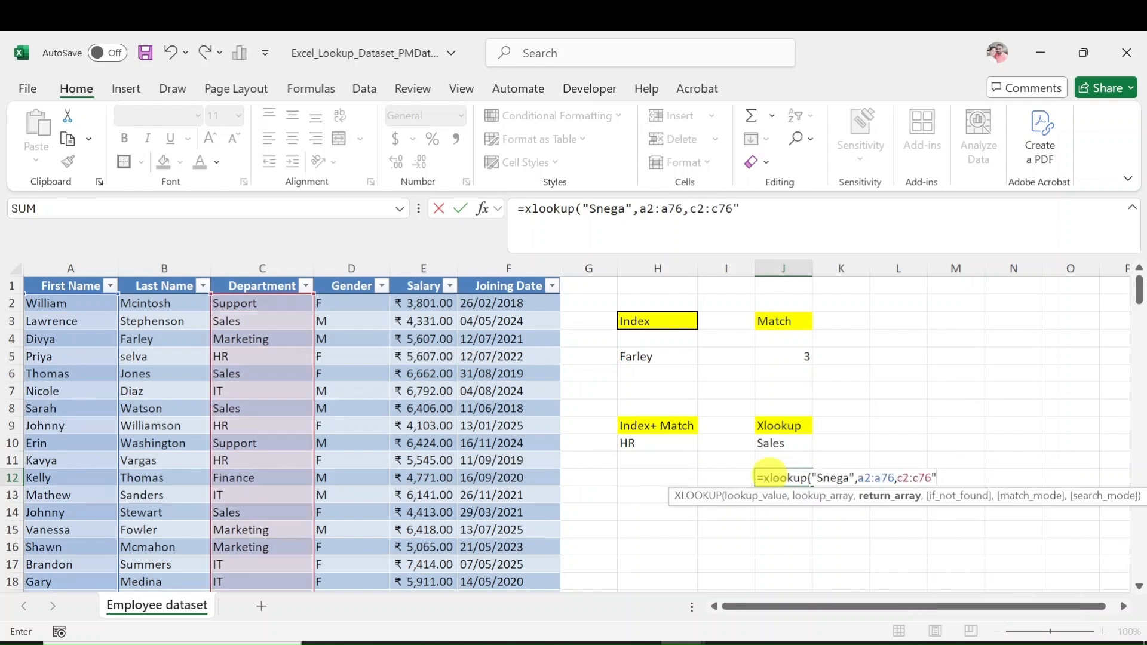
text(,)
key(BackSpace)
key(BackSpace)
text(,"N)
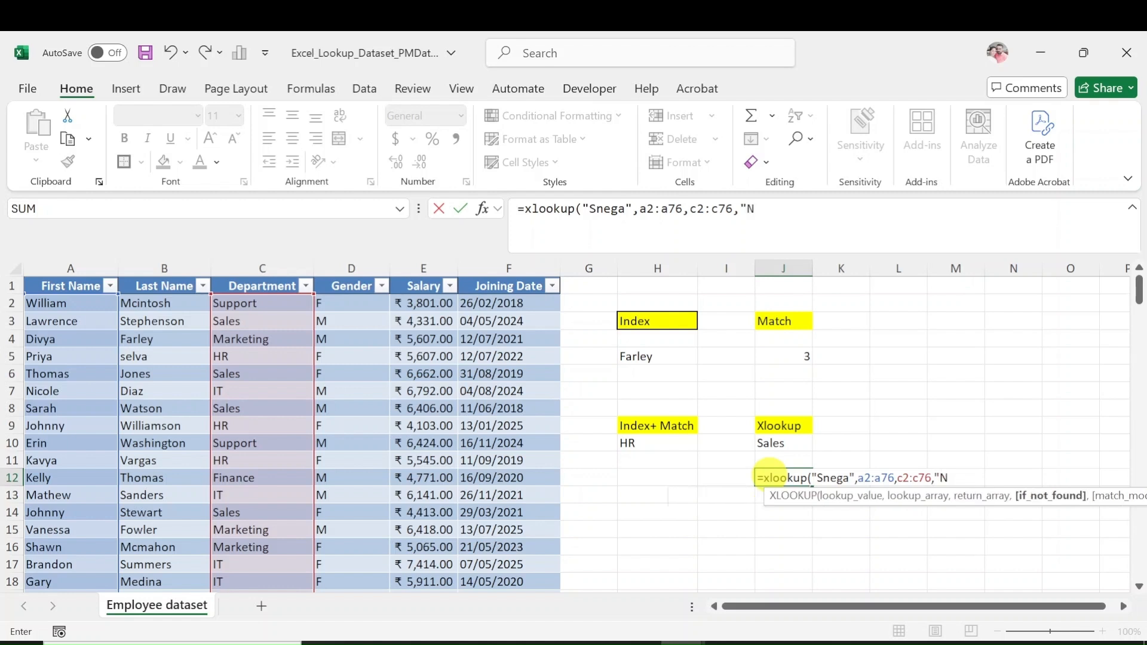
text(otFound"))
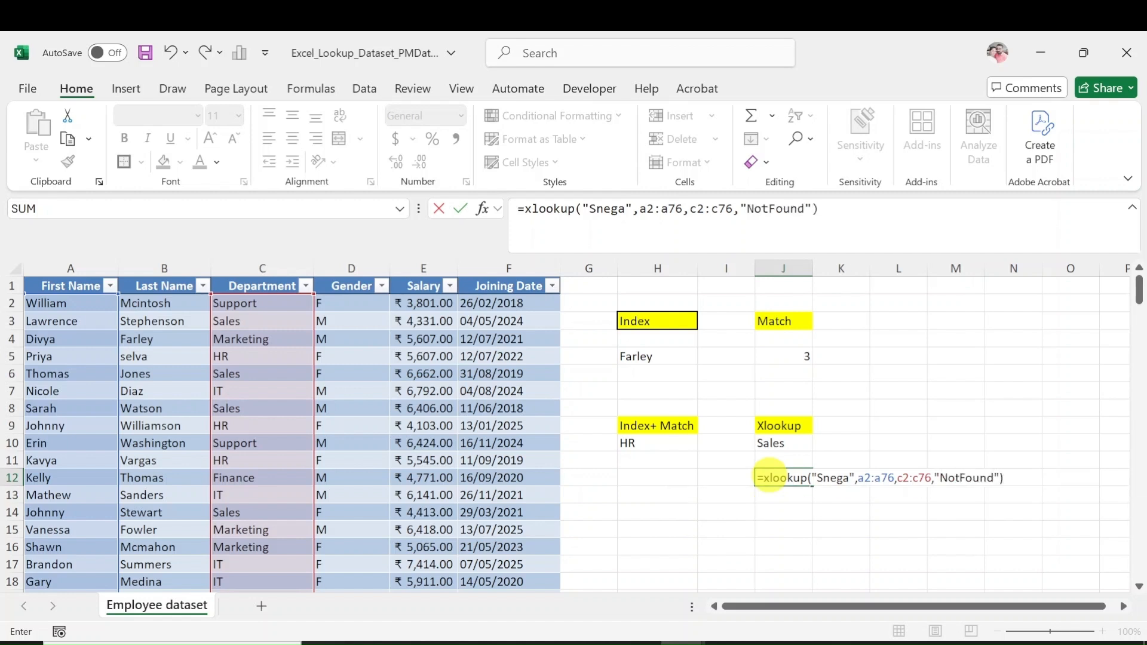
key(Return)
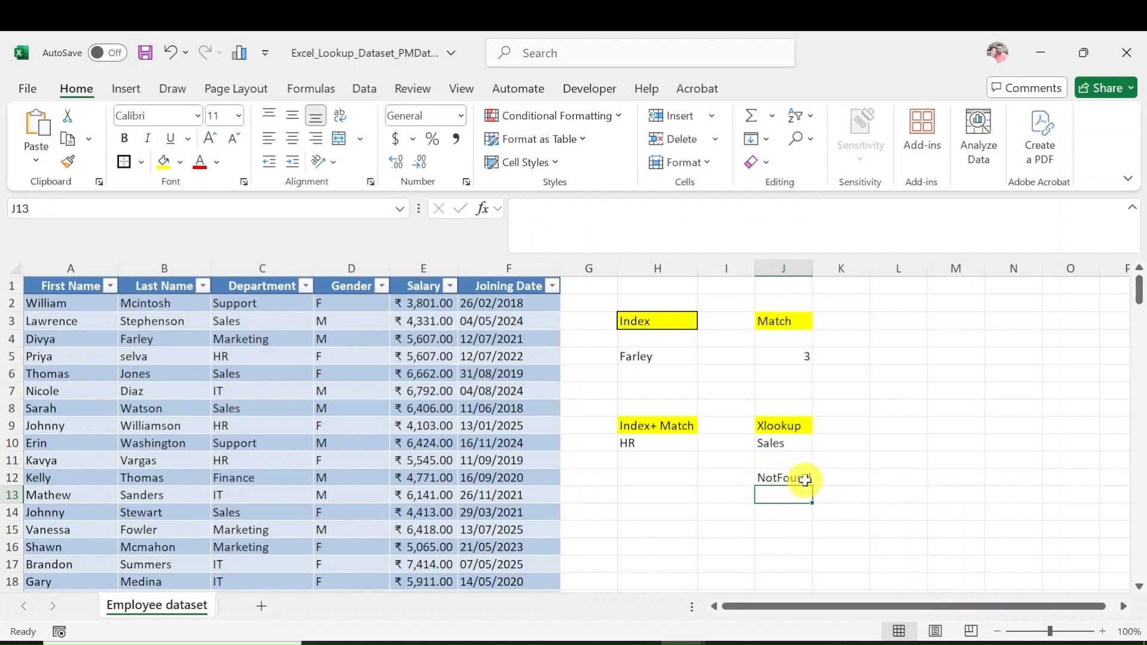